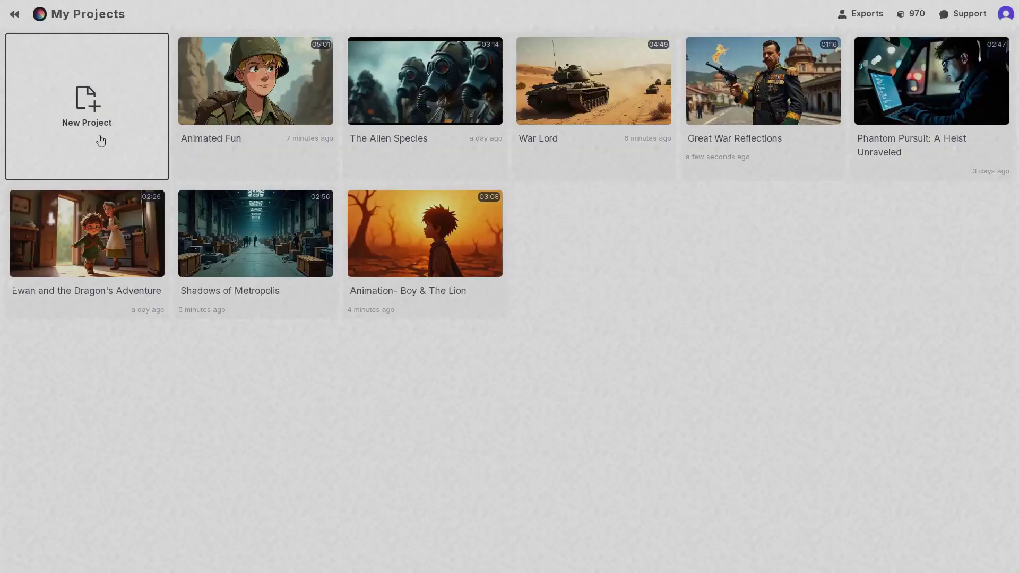
Step: Start a new project from an idea and generate a plot for "a documentary about the history of World War One"
click(86, 106)
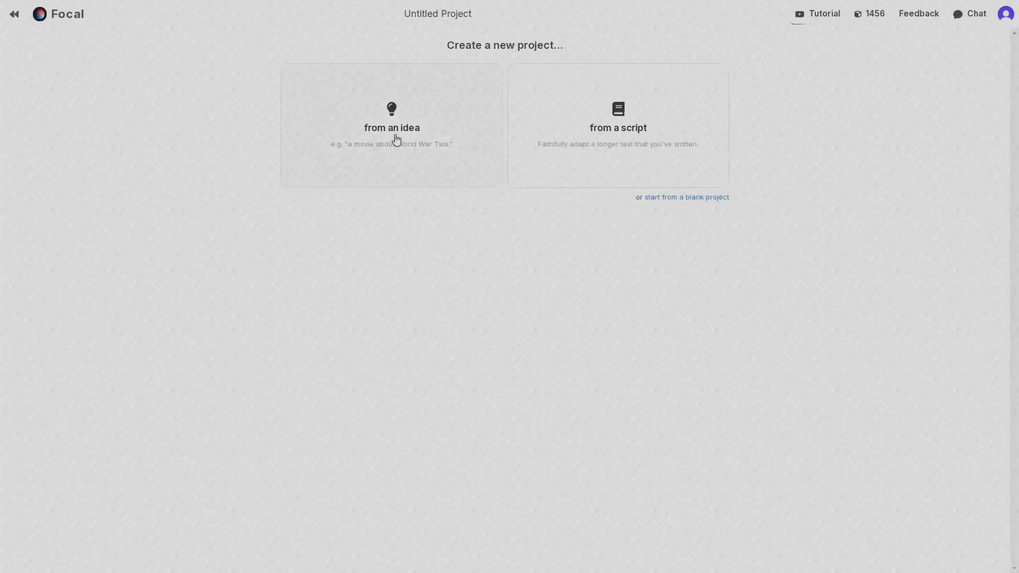
click(388, 140)
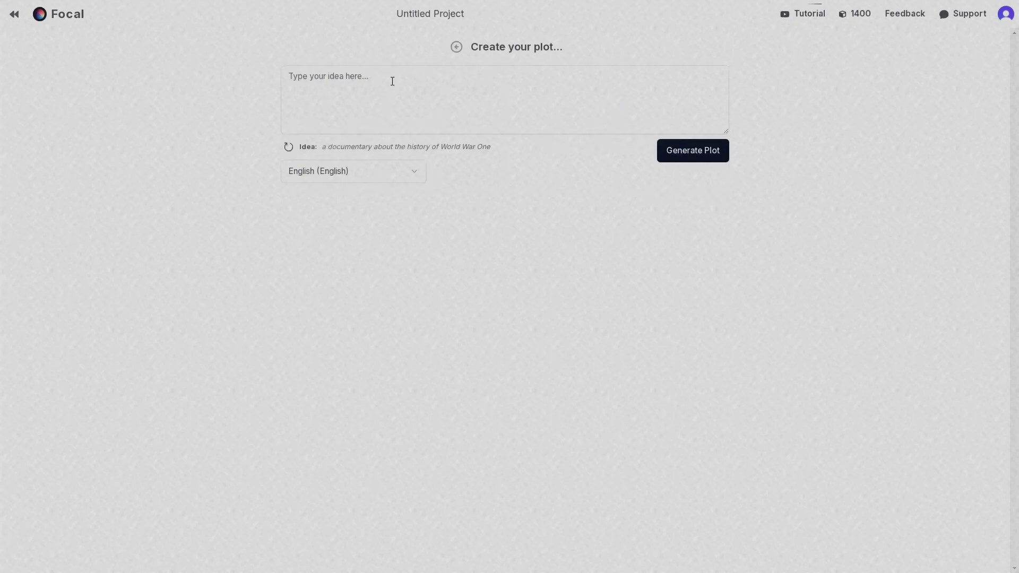
click(398, 148)
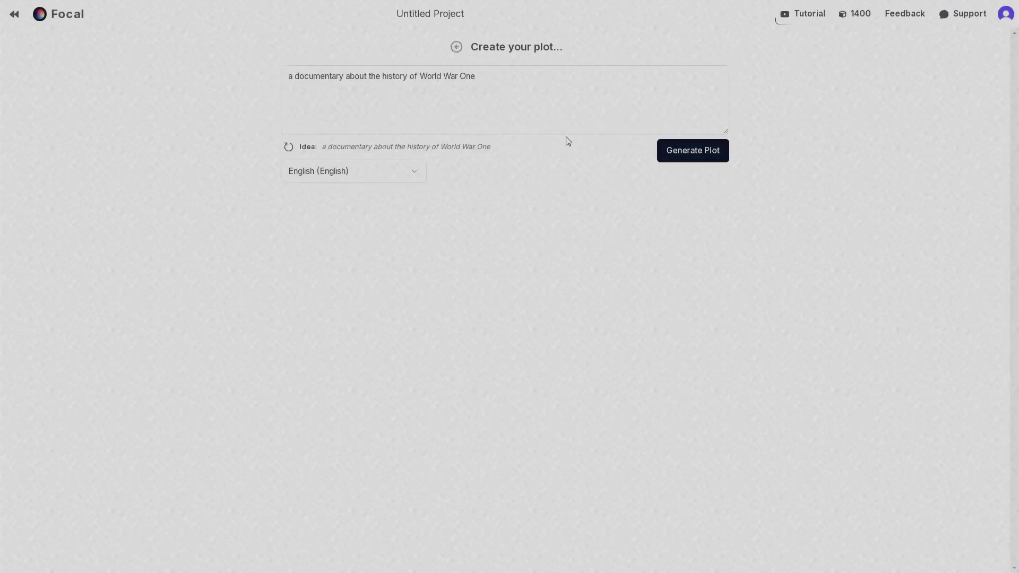
click(694, 154)
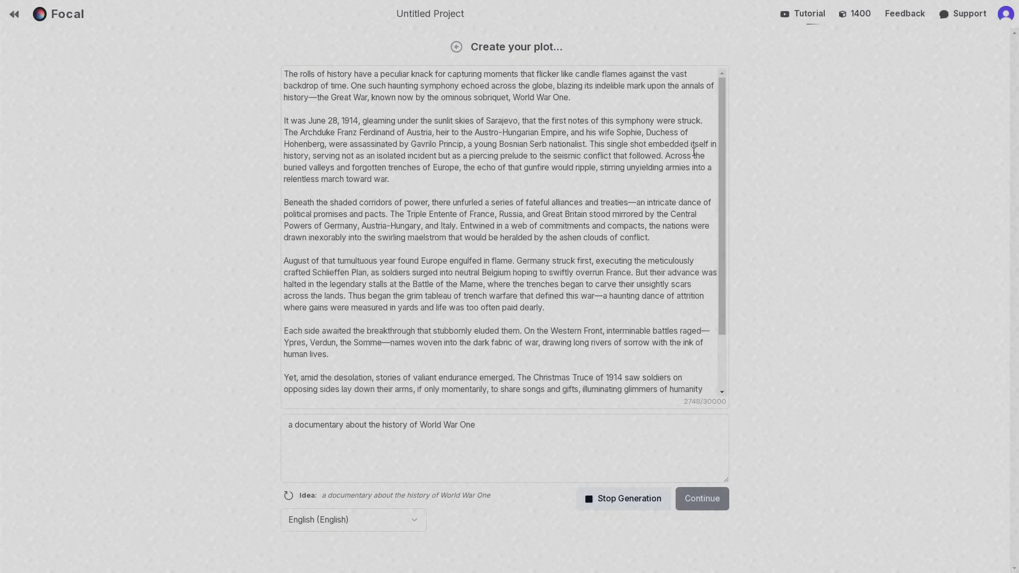
Step: Regenerate the plot from the same World War One documentary idea and continue to the project details
drag(304, 124, 363, 121)
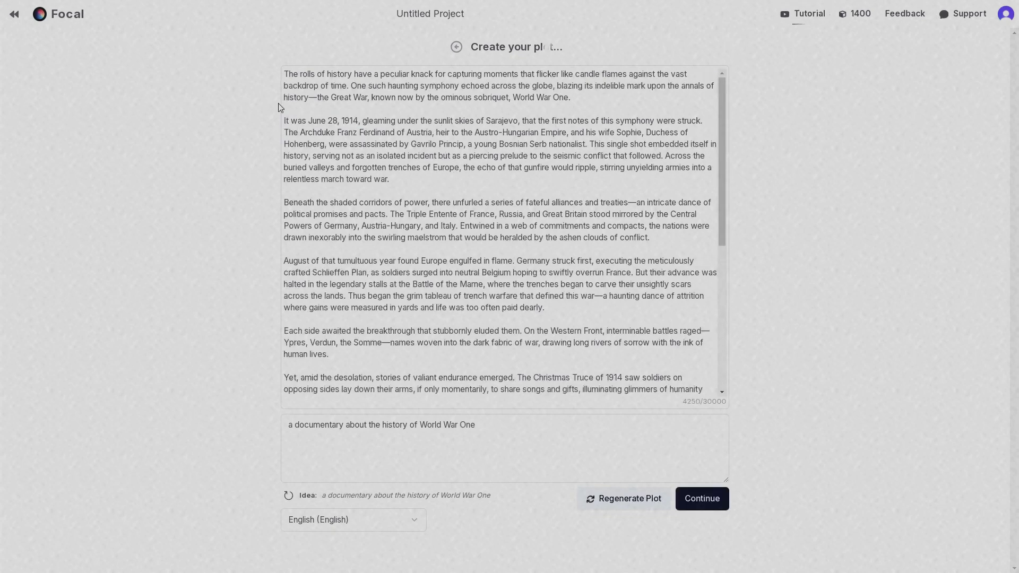
drag(286, 76, 511, 188)
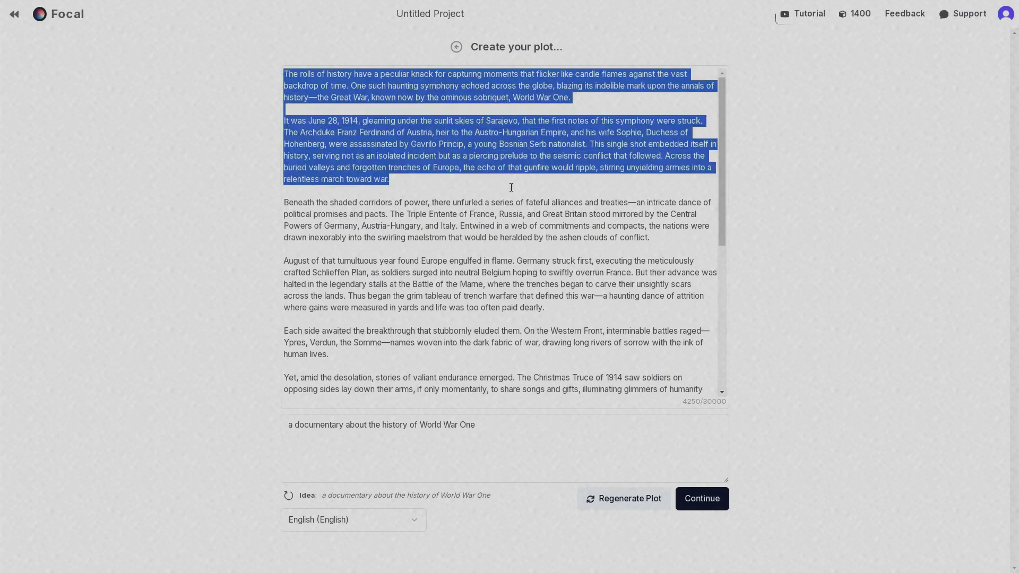
click(402, 425)
click(507, 427)
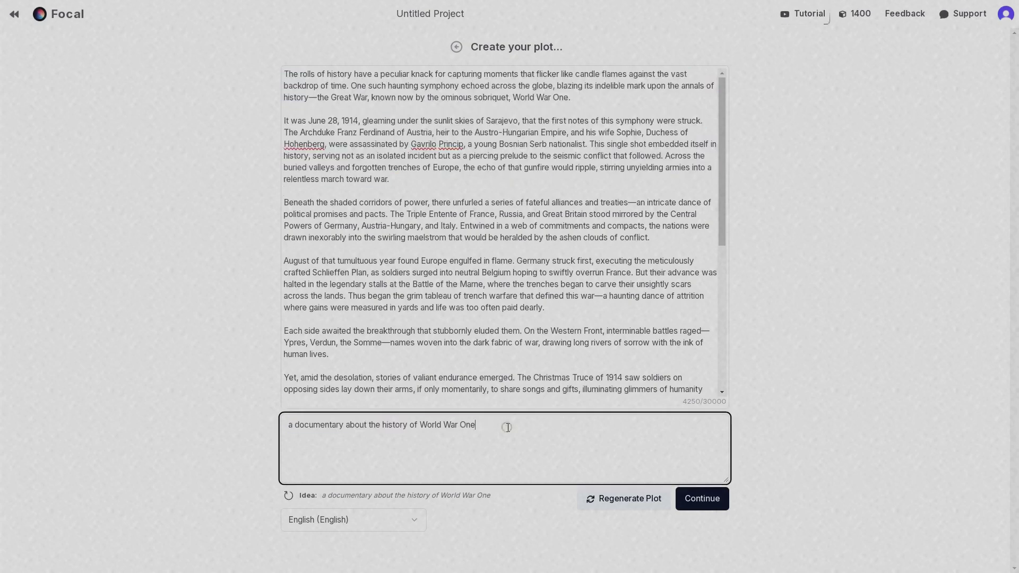
click(626, 502)
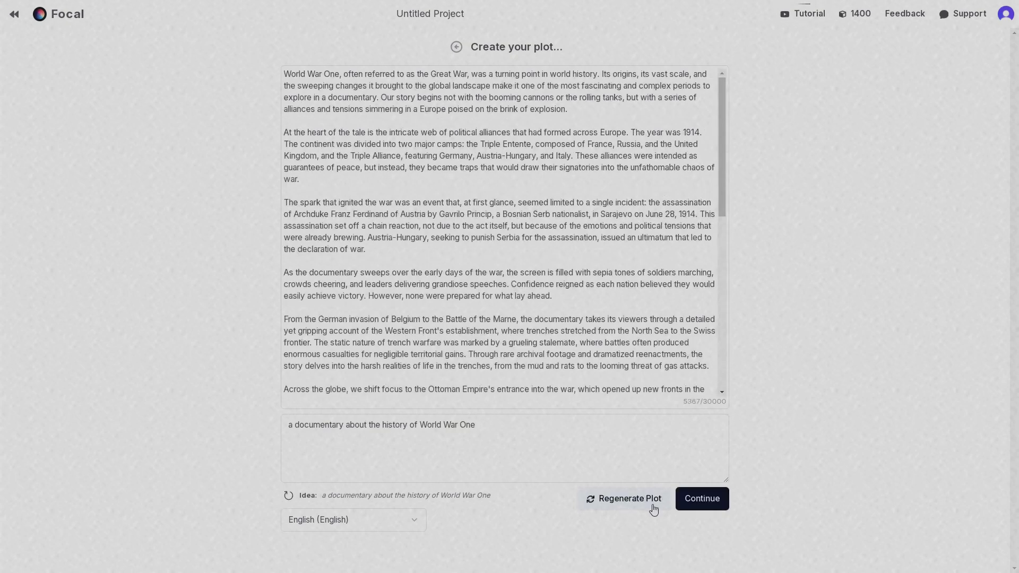
click(702, 499)
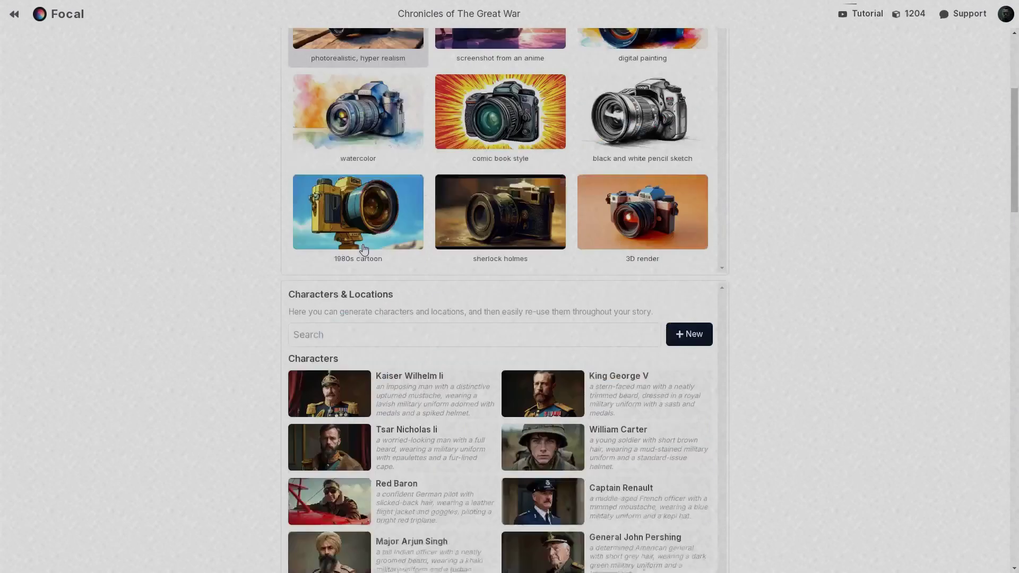
Step: Examine the generated characters, locations and items, and inspect the young soldier character's name and description before returning to the list
scroll(362, 244, down, 4)
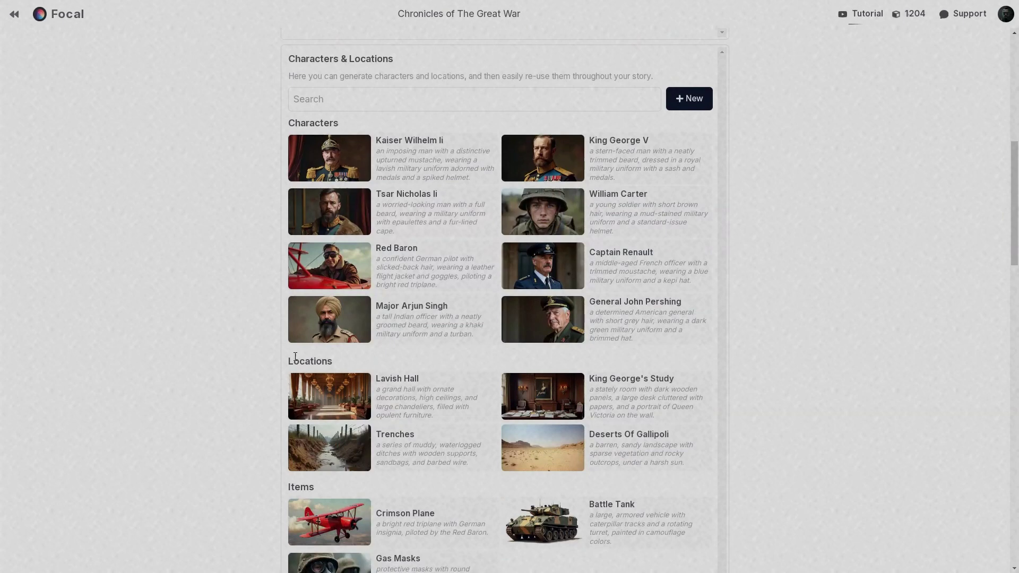
scroll(329, 495, down, 2)
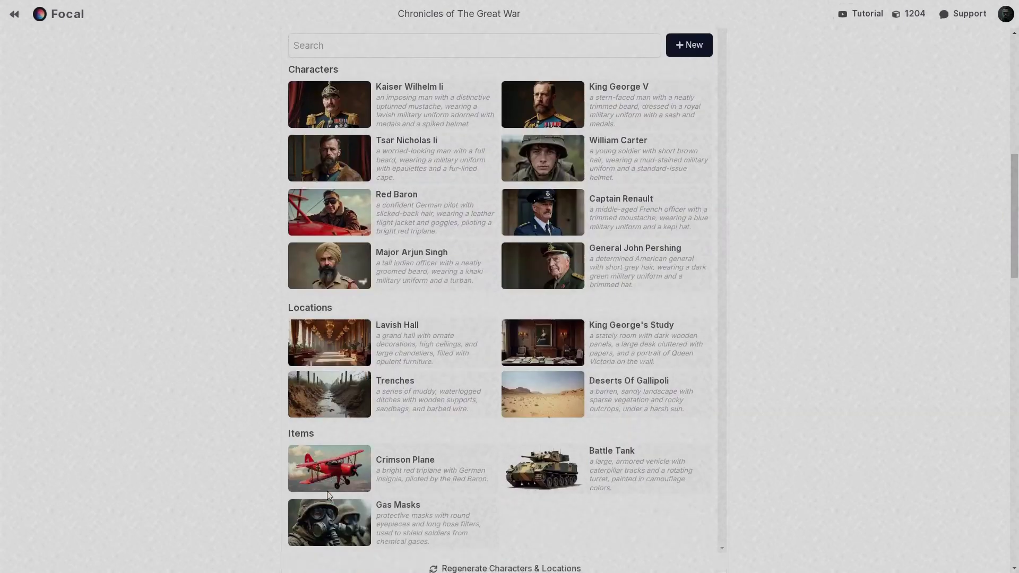
scroll(314, 422, up, 1)
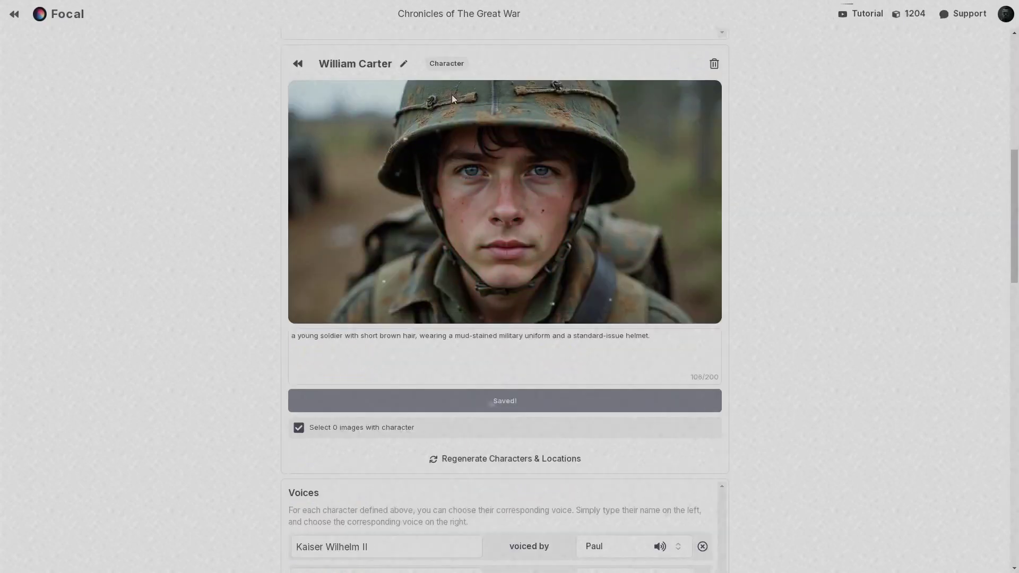
click(405, 65)
drag(403, 61, 317, 61)
drag(292, 335, 649, 337)
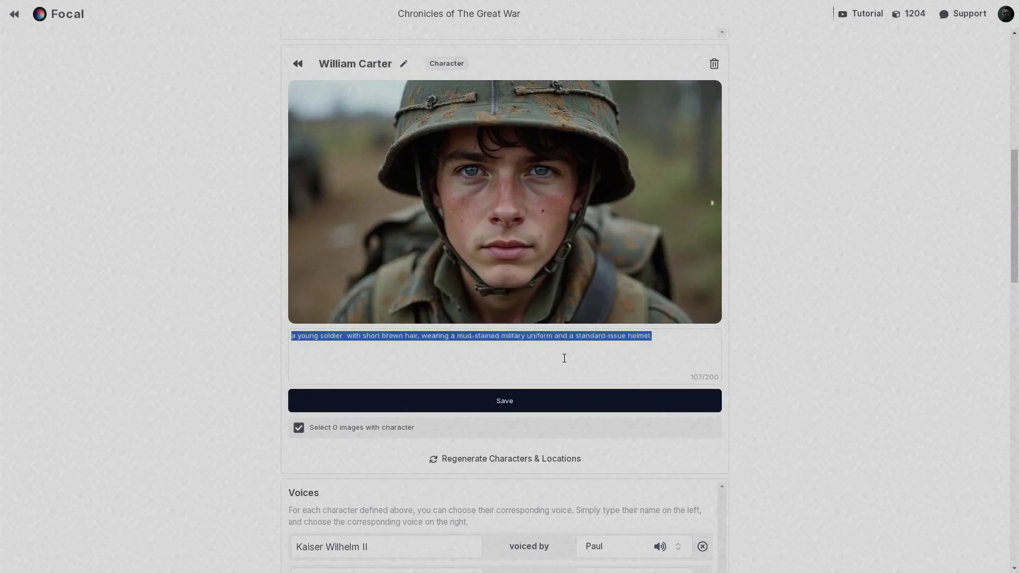
click(564, 358)
click(298, 64)
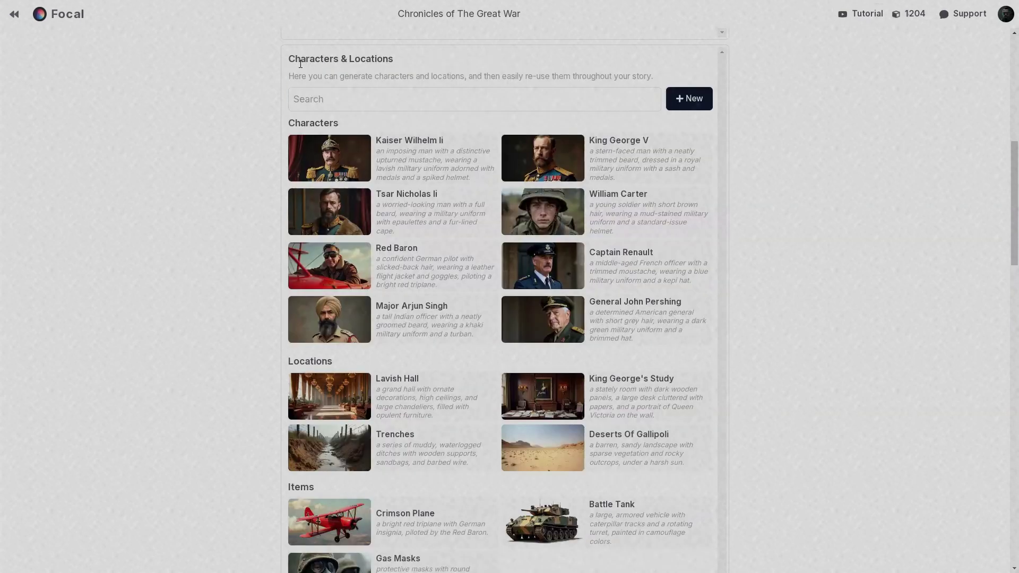
Step: Set the global style to "screenshot from an anime" and regenerate the characters and locations
scroll(382, 157, up, 9)
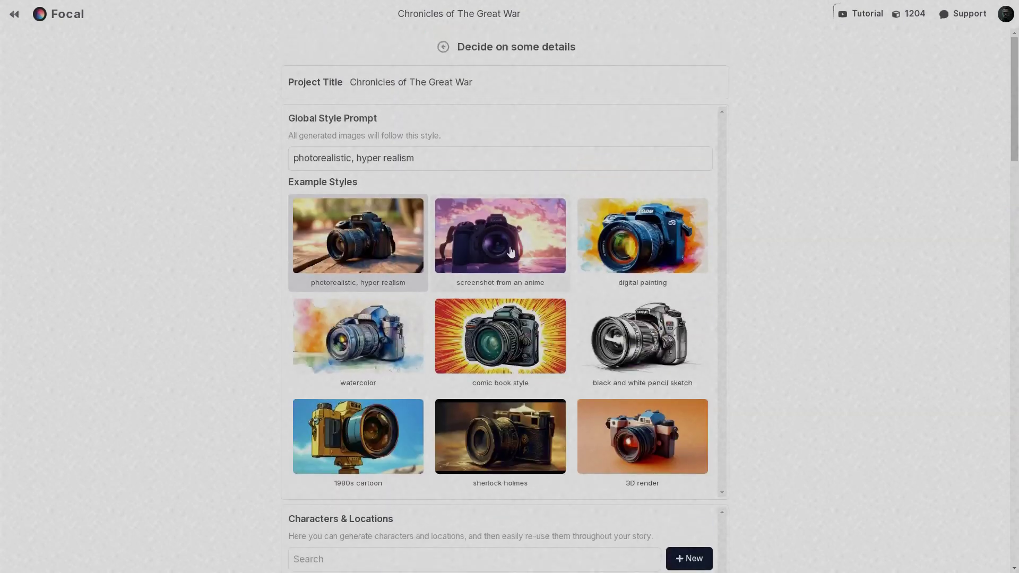
click(480, 239)
scroll(499, 244, down, 8)
scroll(509, 247, down, 3)
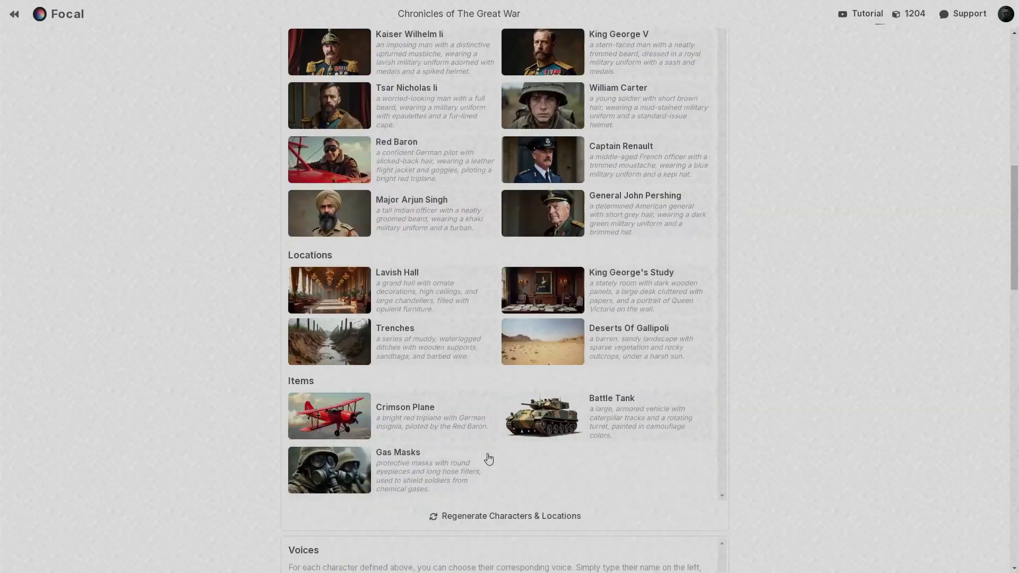
click(504, 528)
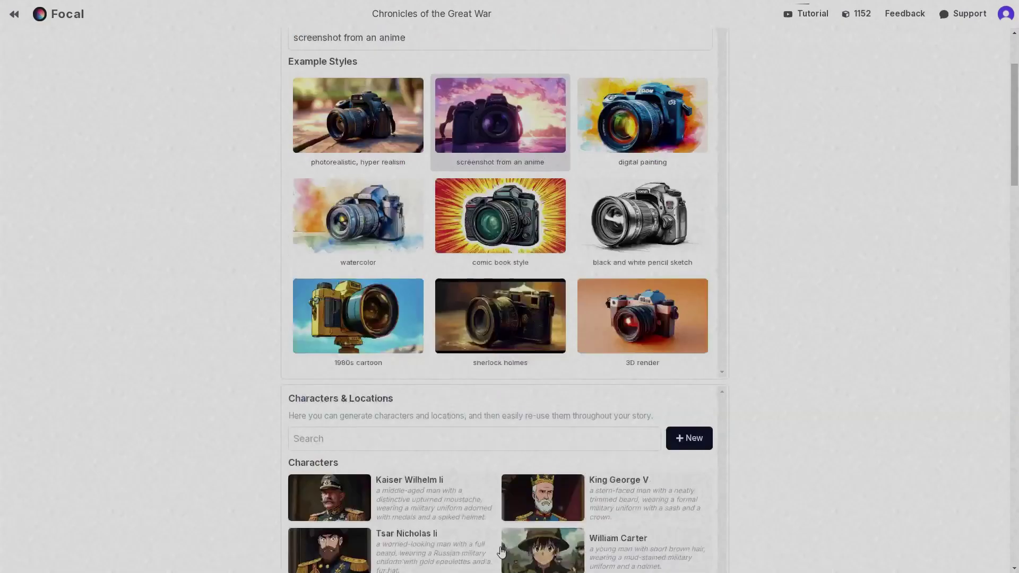
Step: Set the global style to "comic book style" and regenerate the characters and locations
scroll(501, 551, up, 2)
click(493, 339)
scroll(494, 339, down, 10)
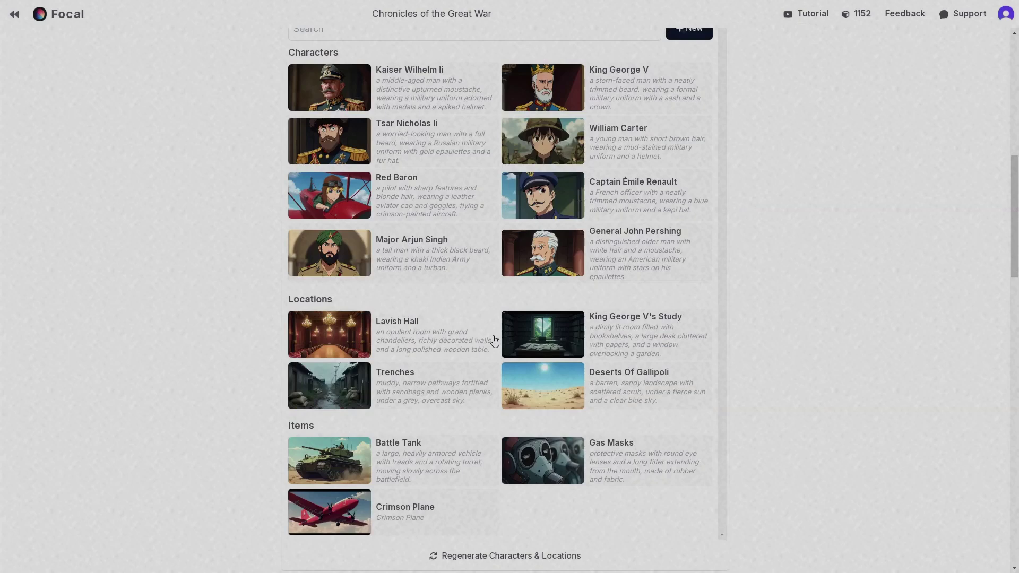
click(492, 553)
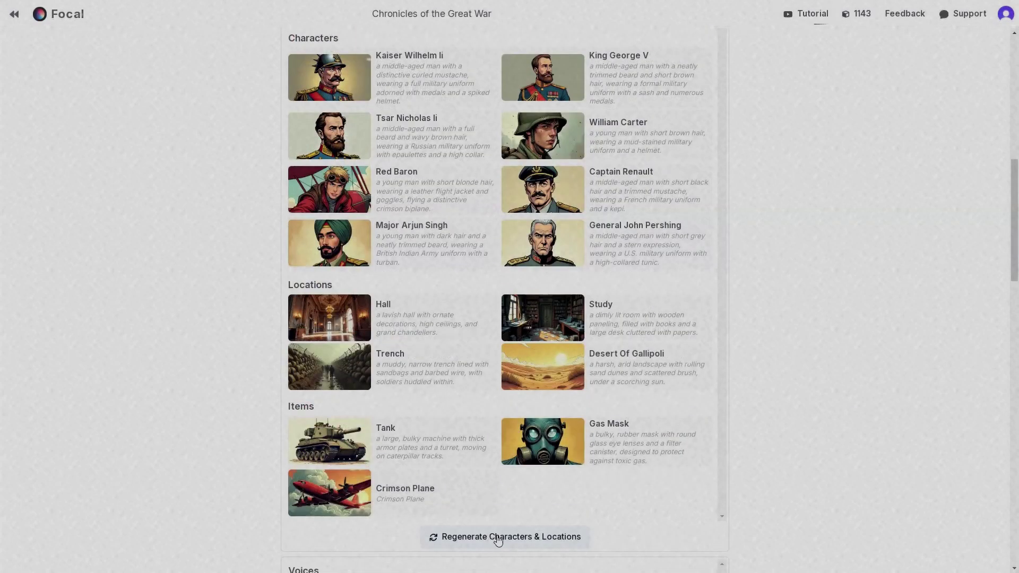
scroll(489, 539, up, 10)
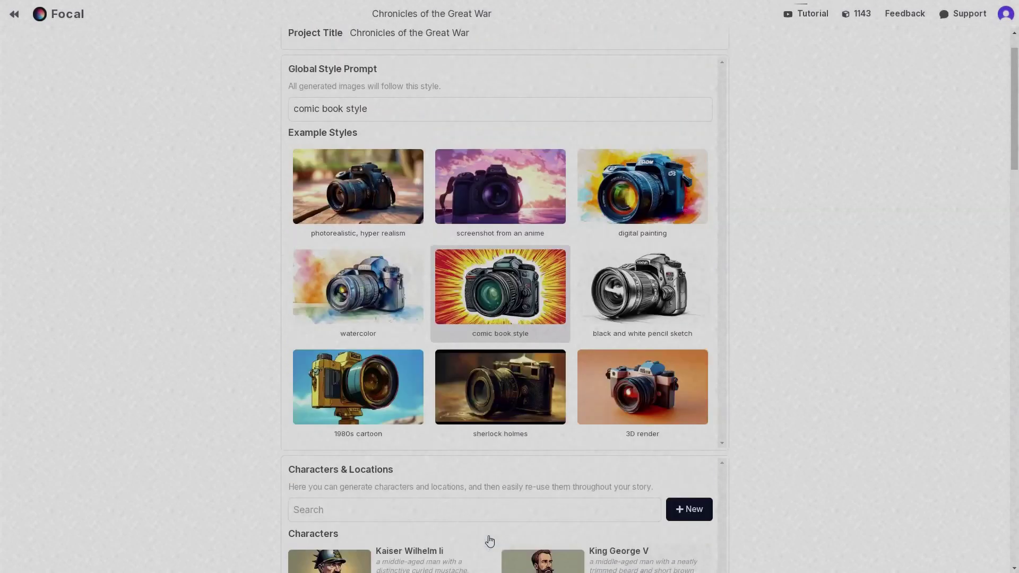
scroll(489, 539, down, 10)
click(498, 554)
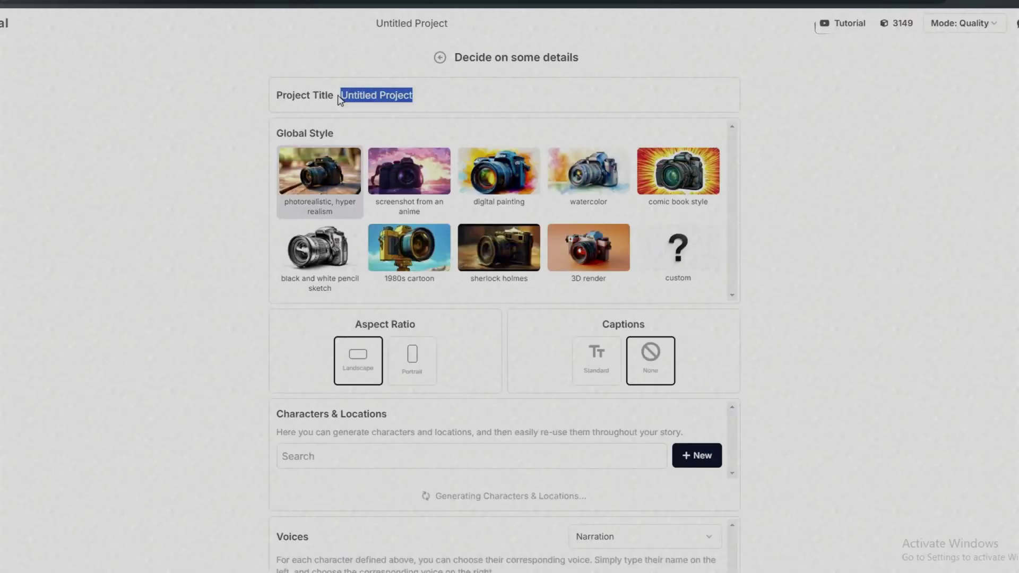
Step: Title the untitled project "A farmer and a dragon" and choose the custom global style
text(A farmer and a)
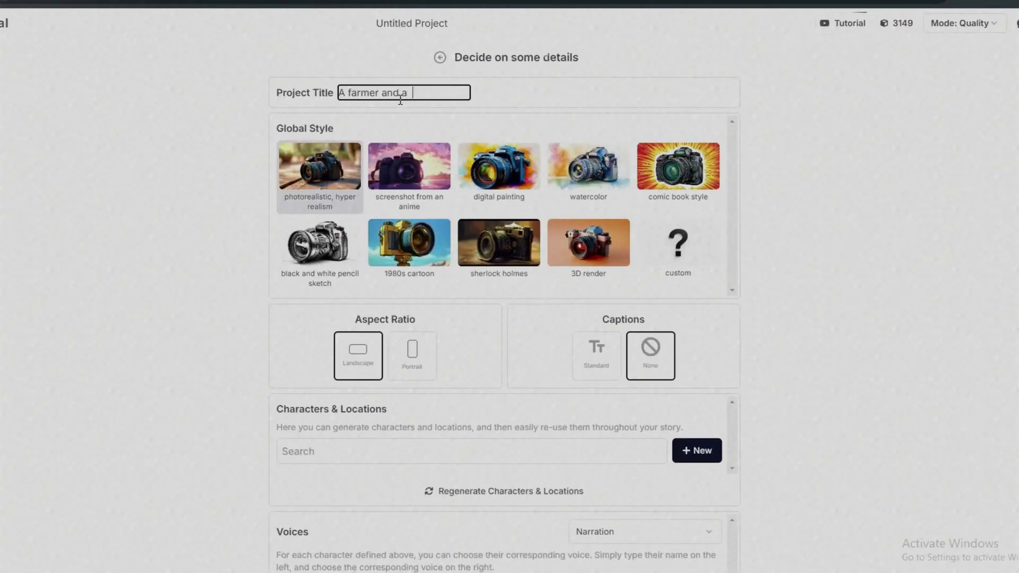
text(  dragon)
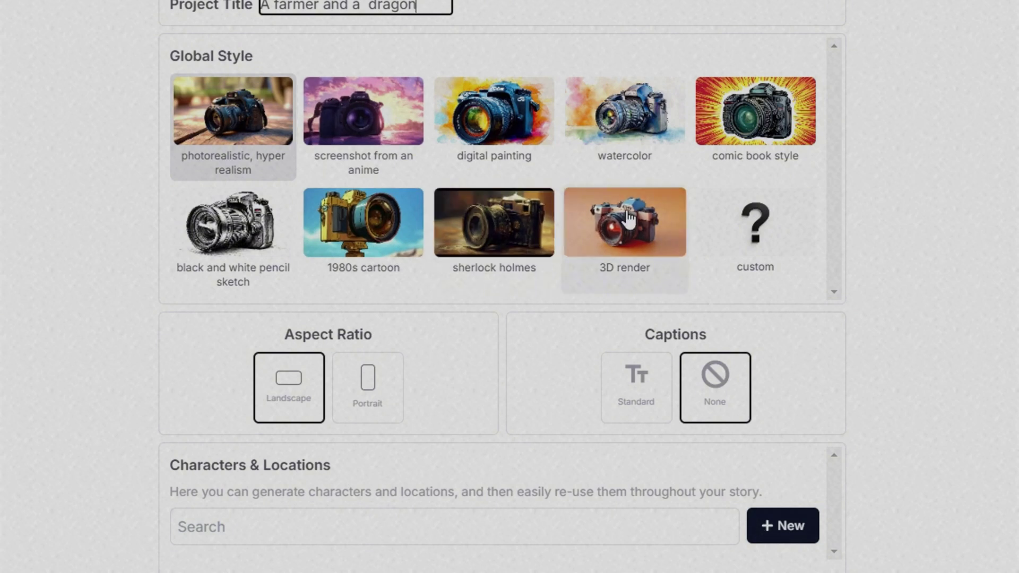
click(748, 225)
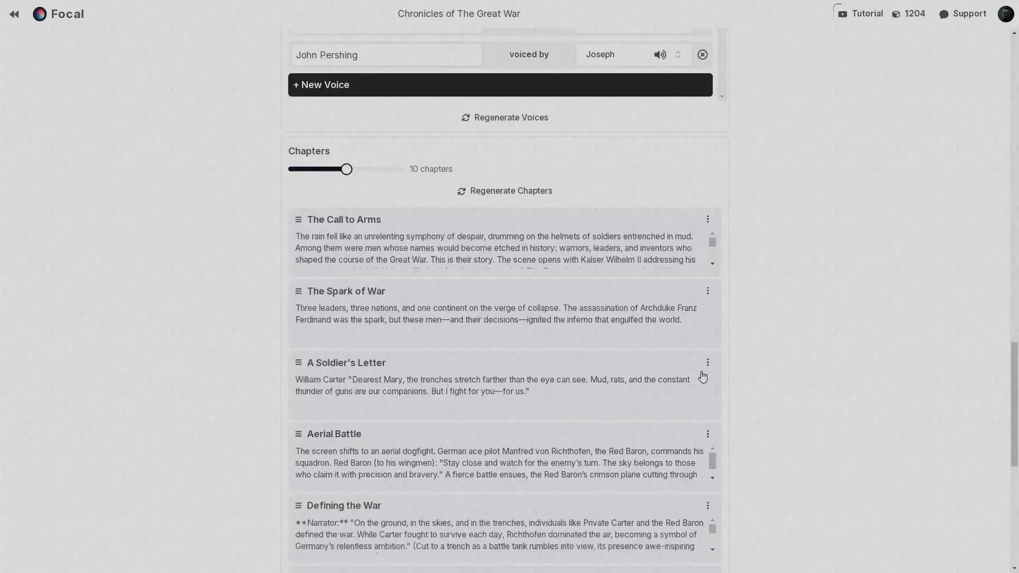
Step: Check the chapter count and chapter texts of the Great War outline, and create the project with 10 chapters
scroll(702, 376, down, 2)
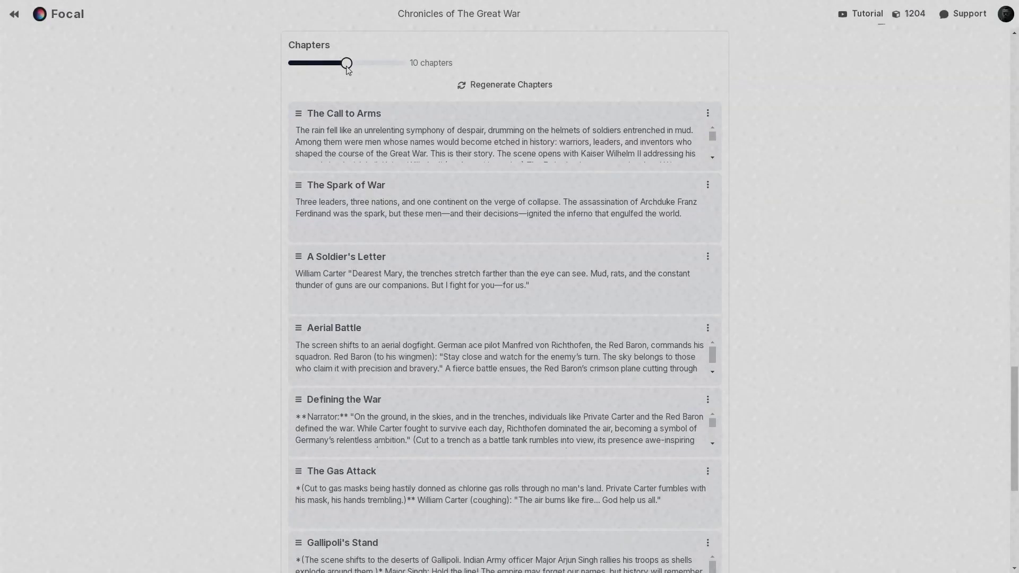
mouse_move(347, 63)
mouse_down()
mouse_move(304, 63)
mouse_move(377, 63)
mouse_move(336, 64)
mouse_move(346, 63)
mouse_up()
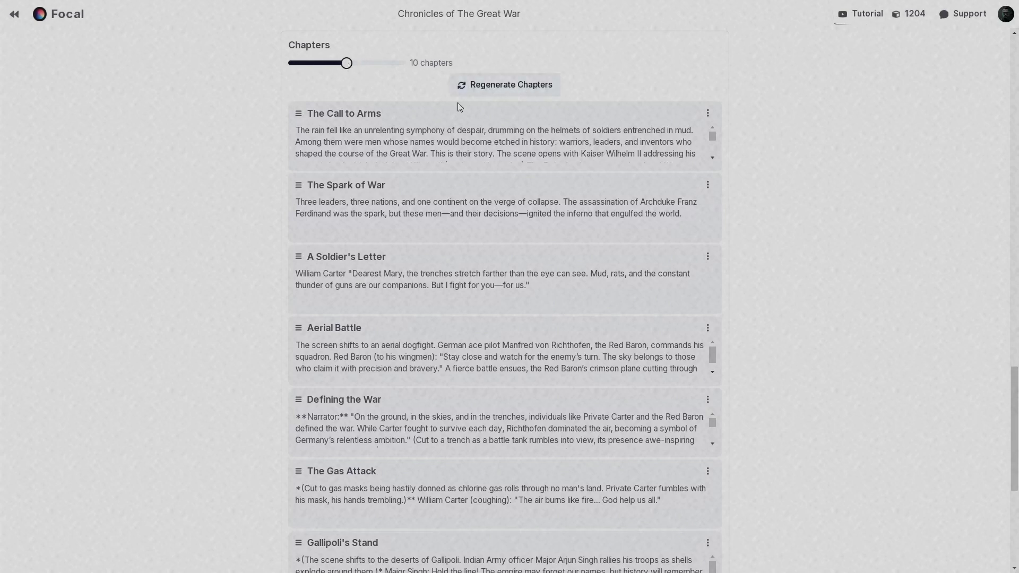
drag(299, 131, 699, 151)
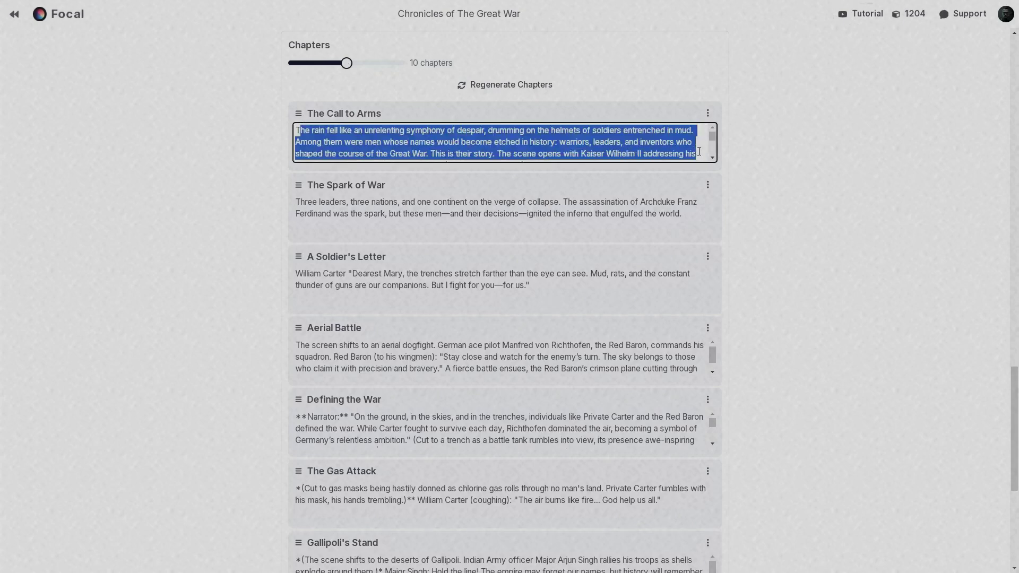
click(737, 155)
scroll(737, 157, down, 6)
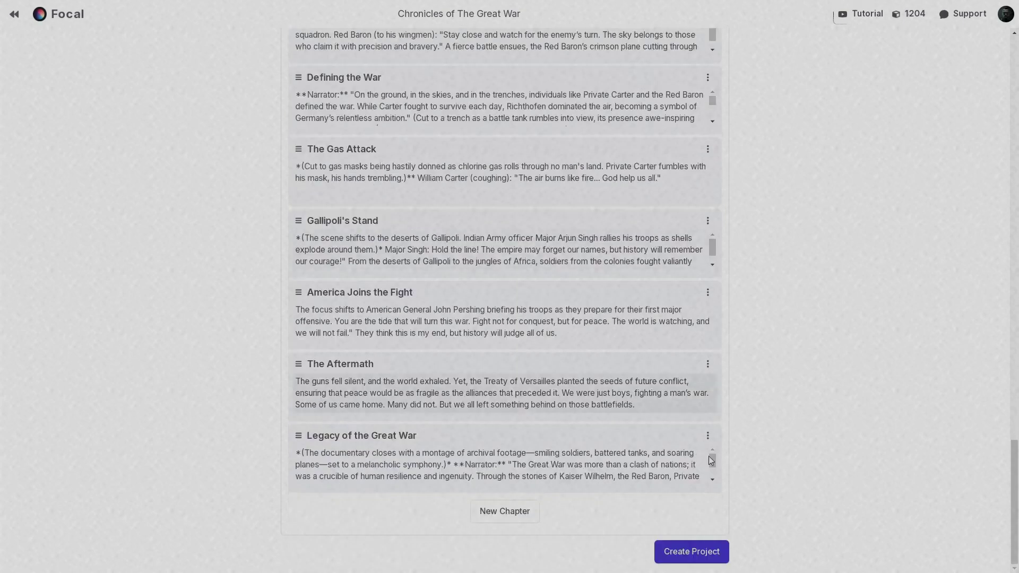
click(707, 552)
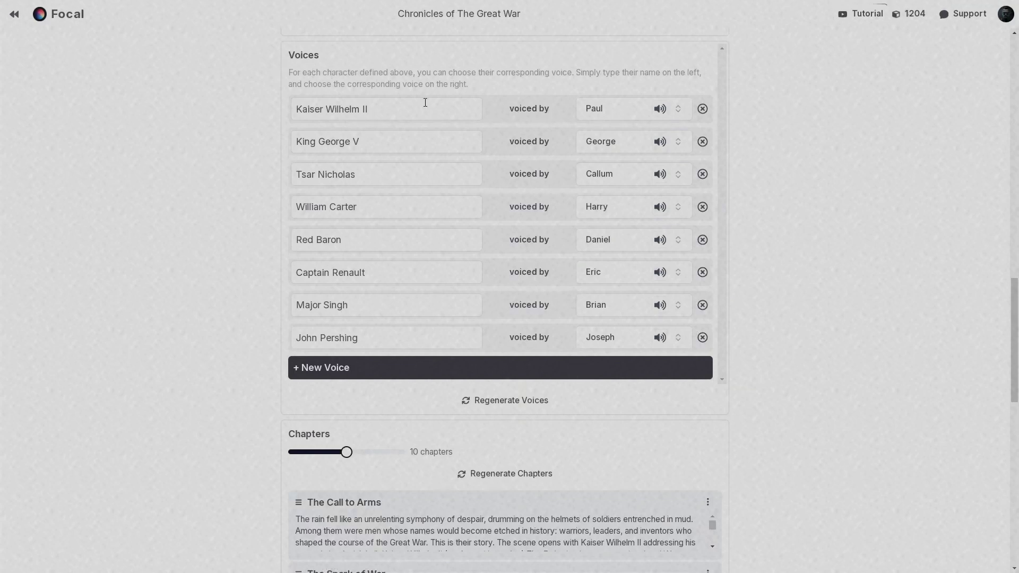
Step: Browse the available voices for Kaiser Wilhelm II without choosing a different one
click(681, 116)
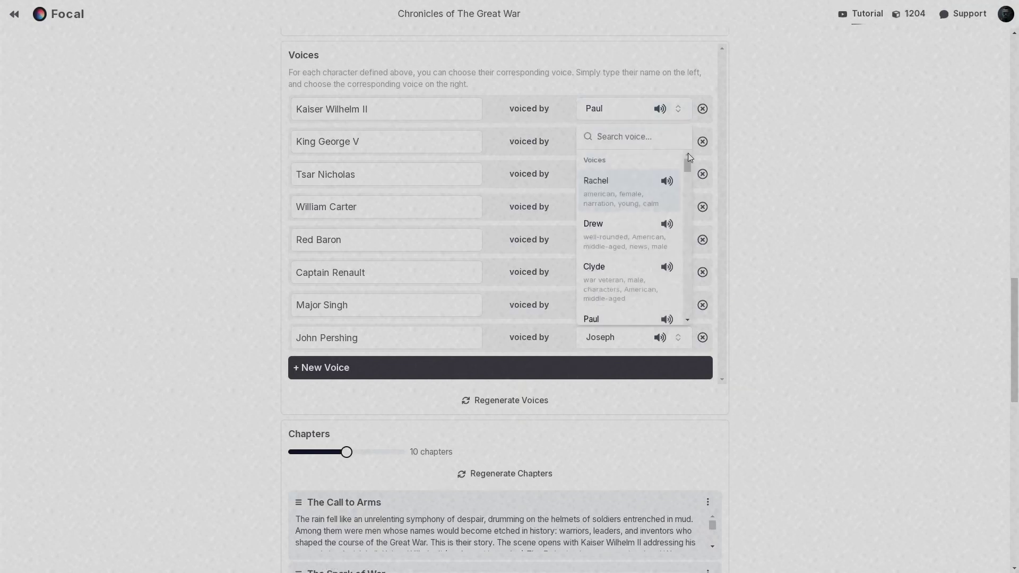
scroll(687, 273, down, 3)
scroll(687, 273, down, 3)
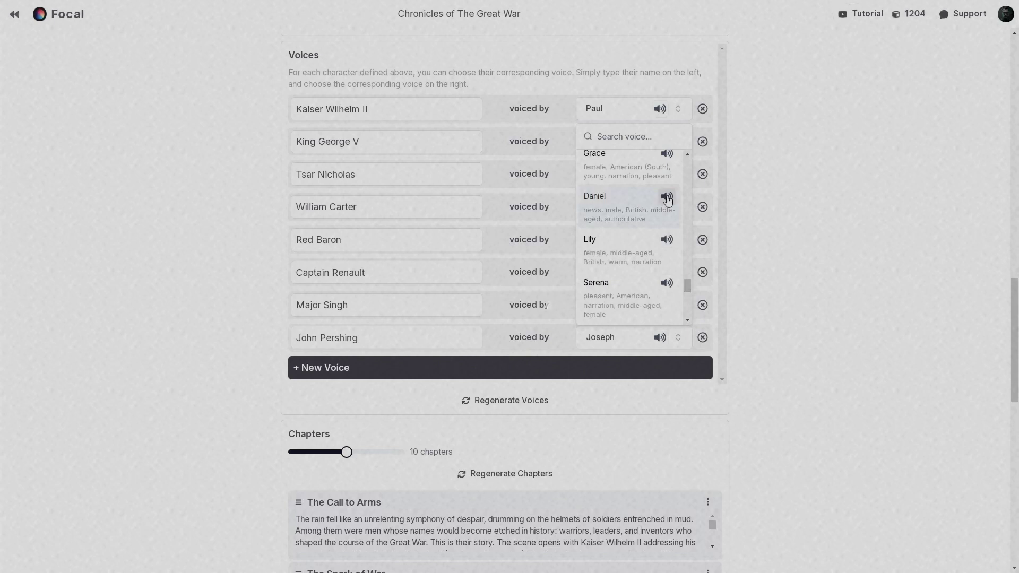
click(752, 200)
Step: Add an unnamed character entry to the voices list, check its voice options and remove the entry
click(334, 368)
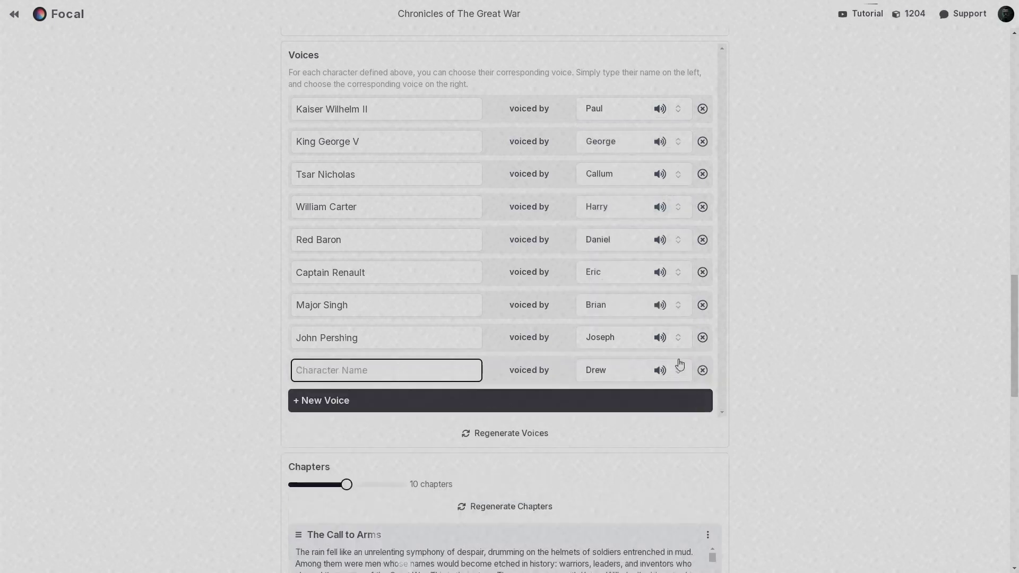
click(682, 374)
click(675, 370)
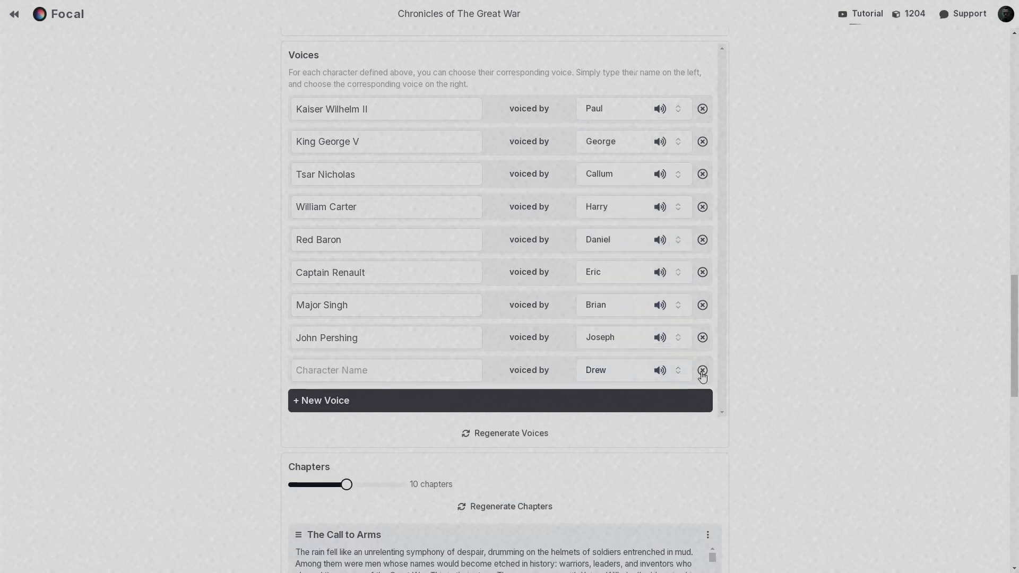
click(701, 370)
Step: Review the project's chapter texts and its list of characters and locations
click(22, 208)
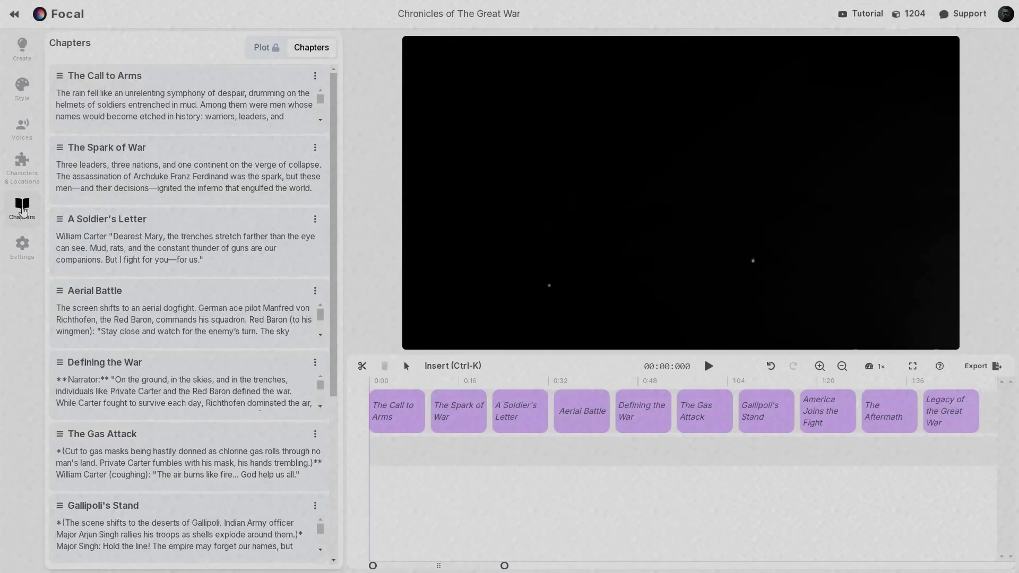
click(22, 167)
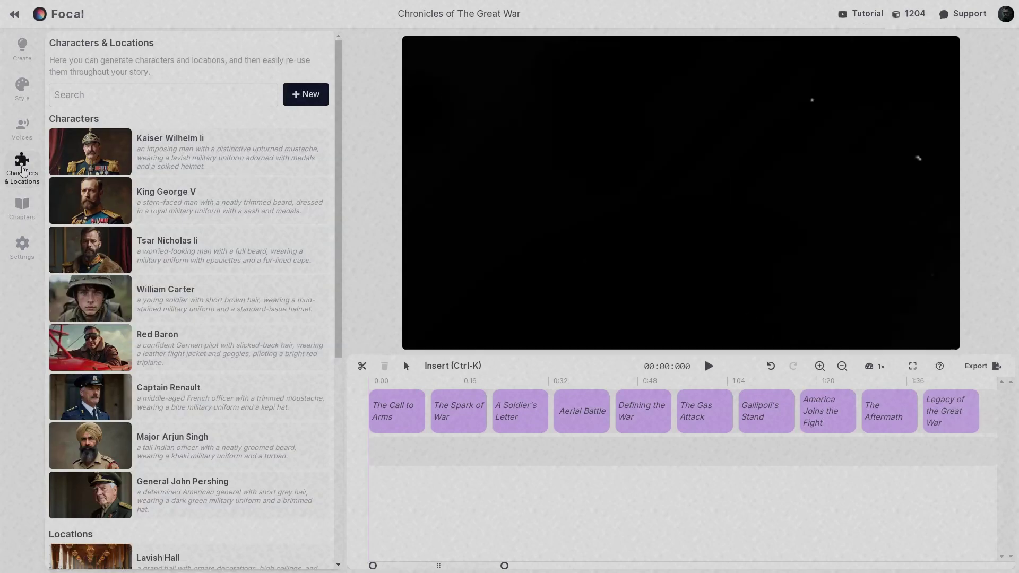
scroll(73, 190, down, 7)
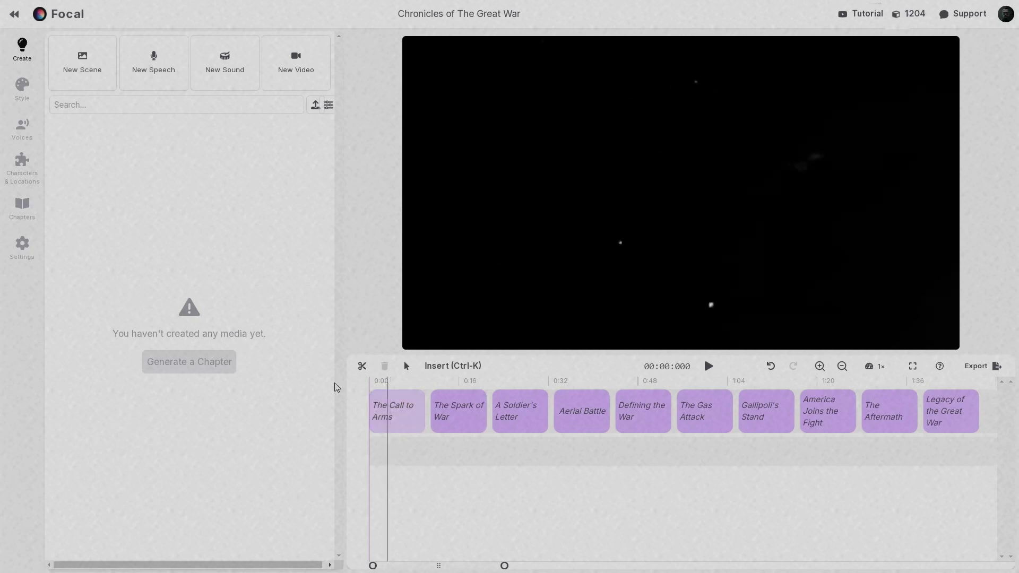
Step: Try the portrait aspect ratio, return to landscape, and check the image and video model options, keeping Flux Dev as the image model
click(23, 247)
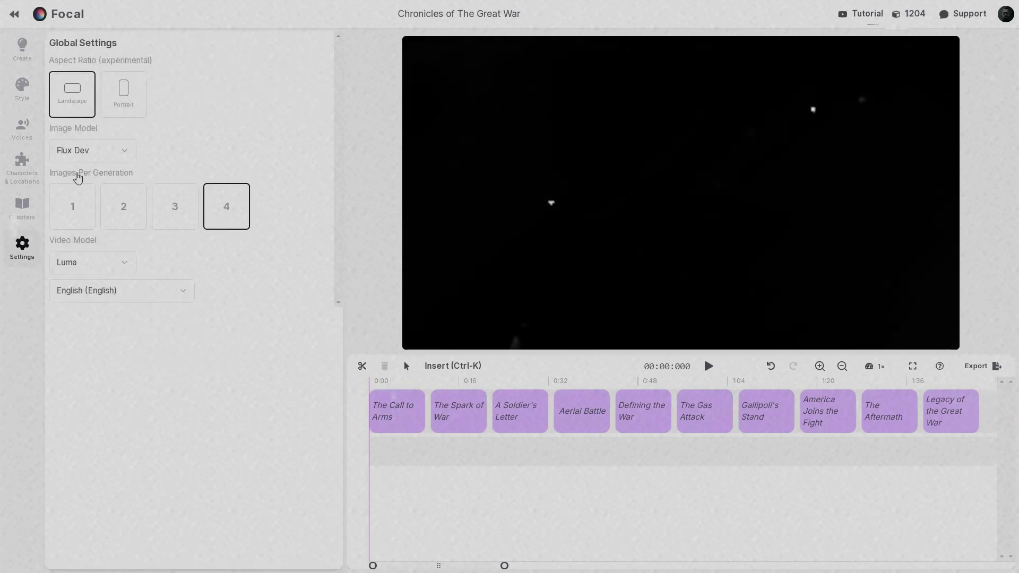
click(118, 109)
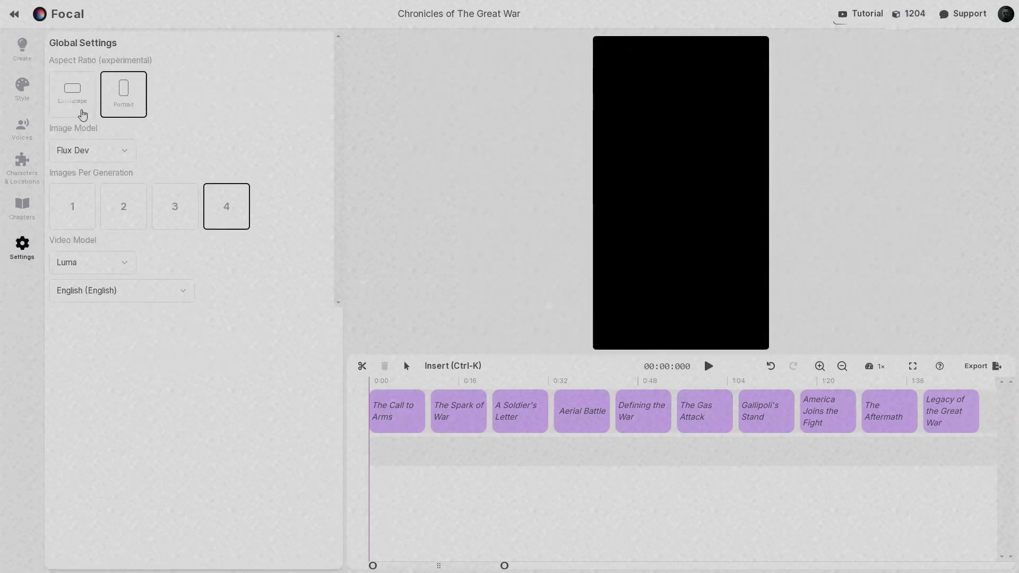
click(81, 114)
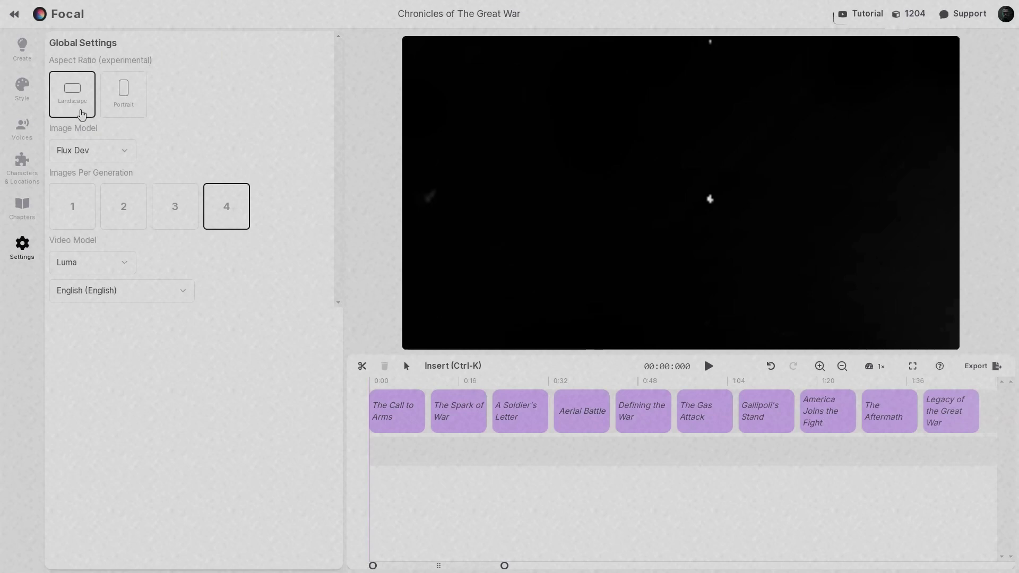
click(126, 153)
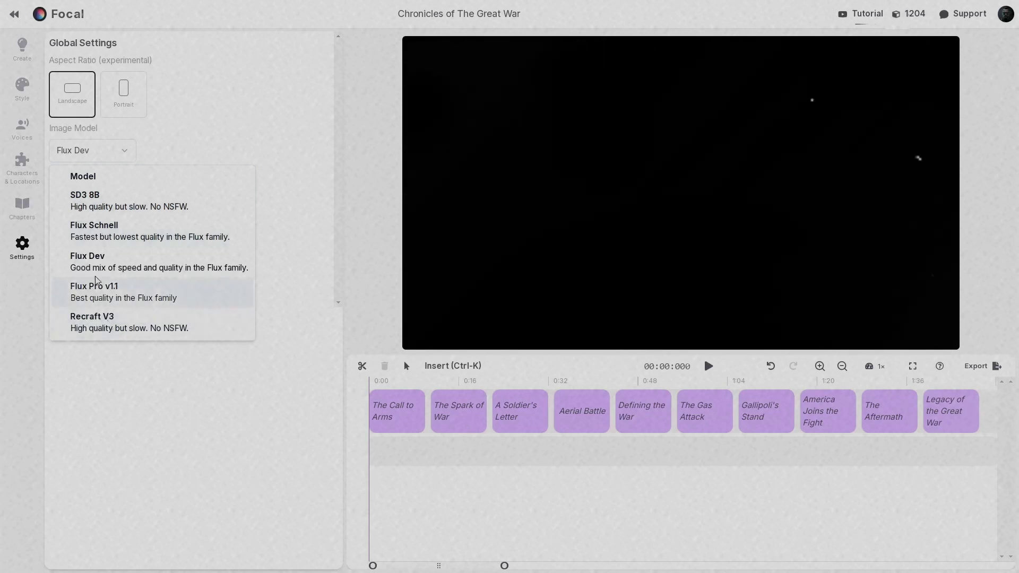
click(88, 262)
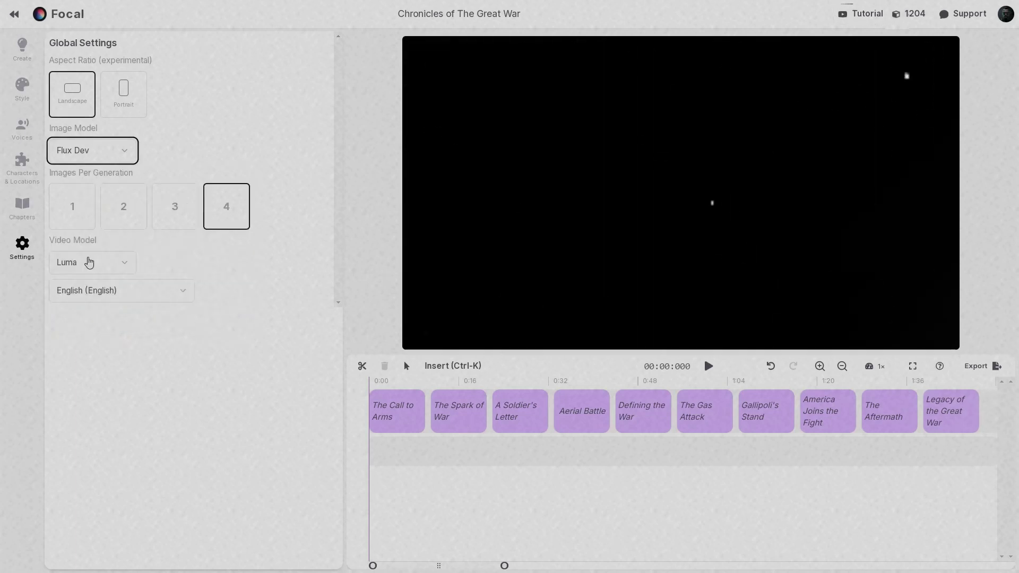
click(131, 263)
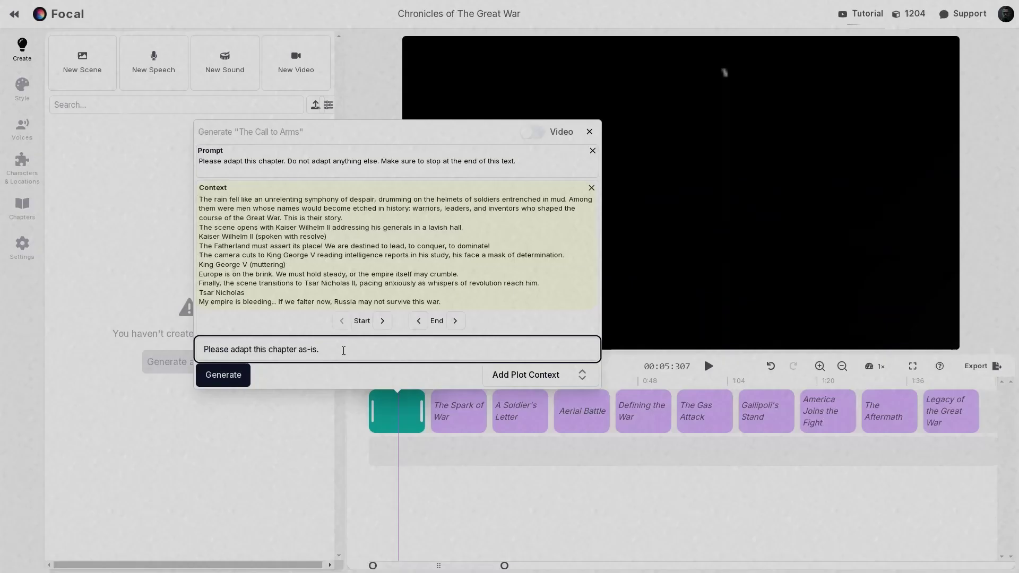
Step: Generate the chapter "The Call to Arms" with the prompt "Please adapt this chapter as-is.", review the generated media and accept it
click(223, 376)
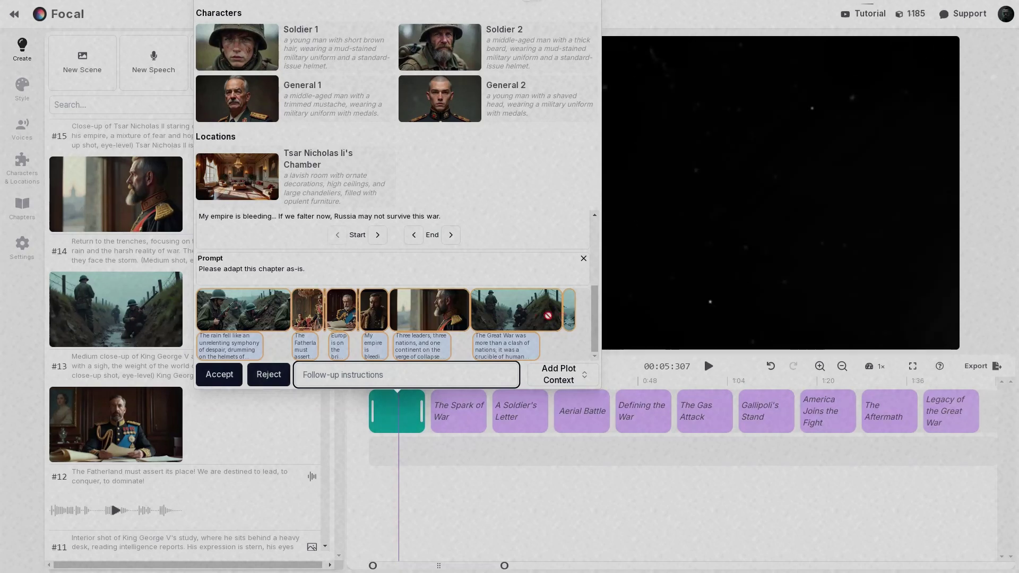
scroll(162, 265, down, 5)
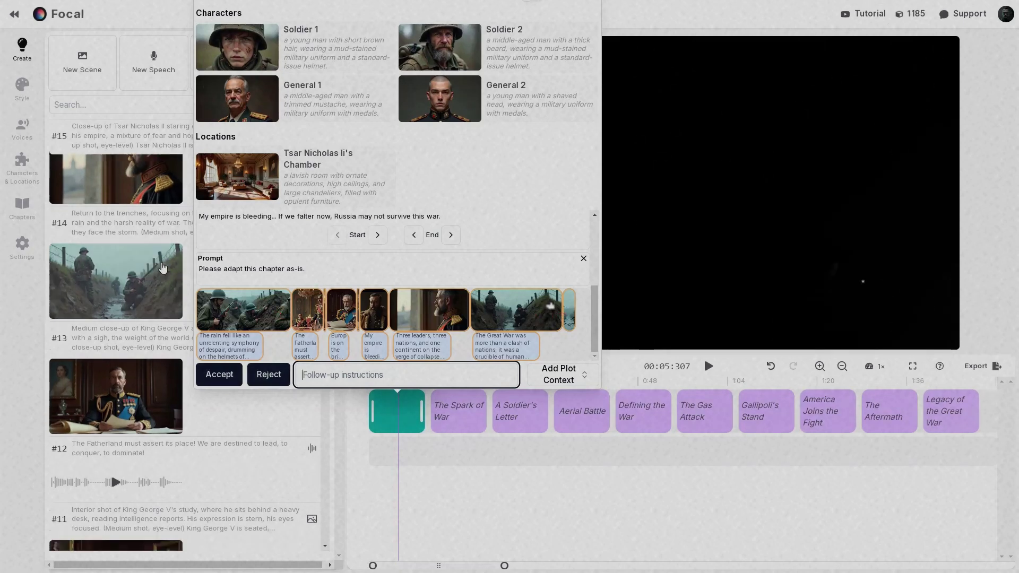
scroll(163, 266, up, 2)
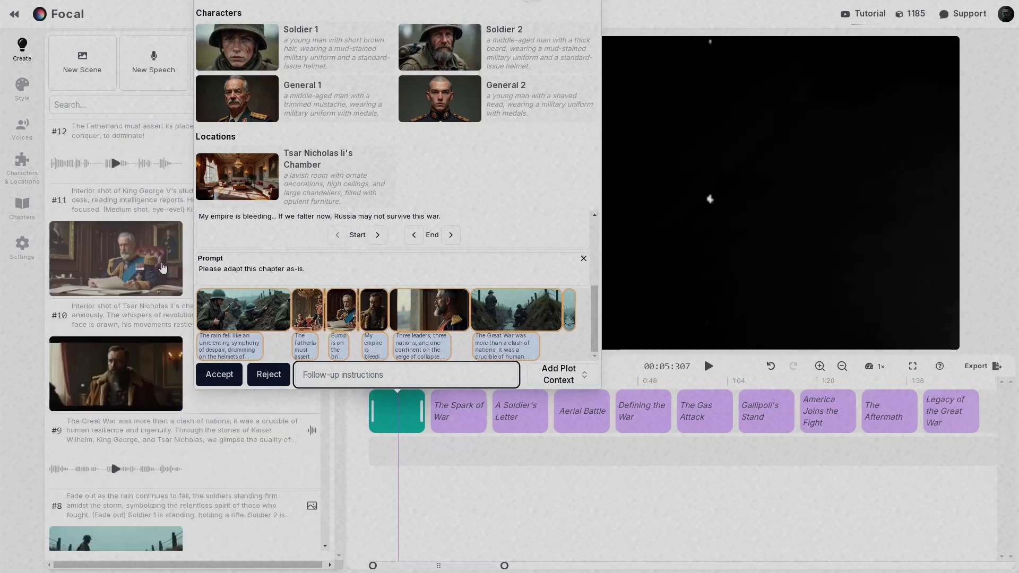
scroll(163, 266, up, 2)
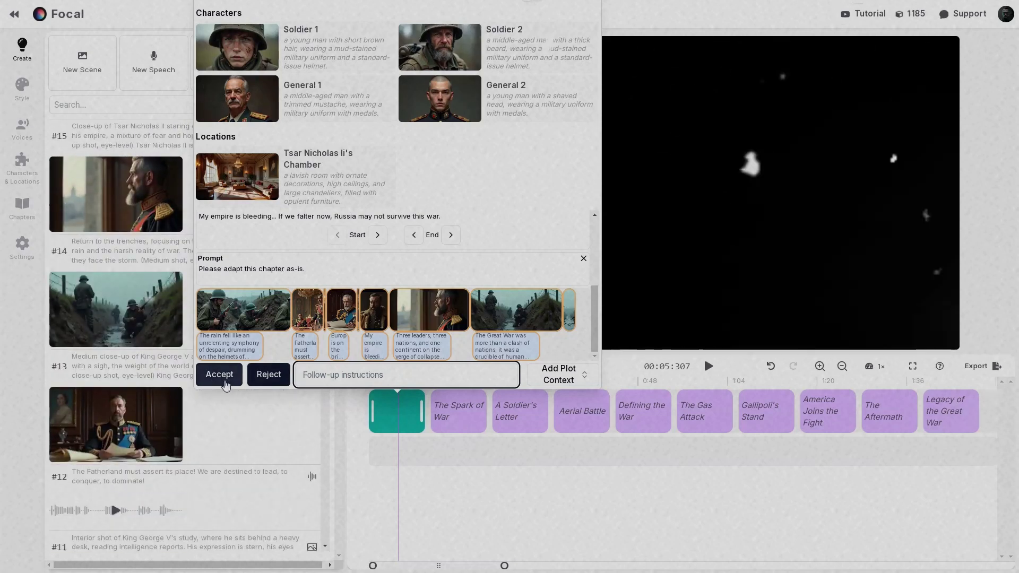
click(219, 374)
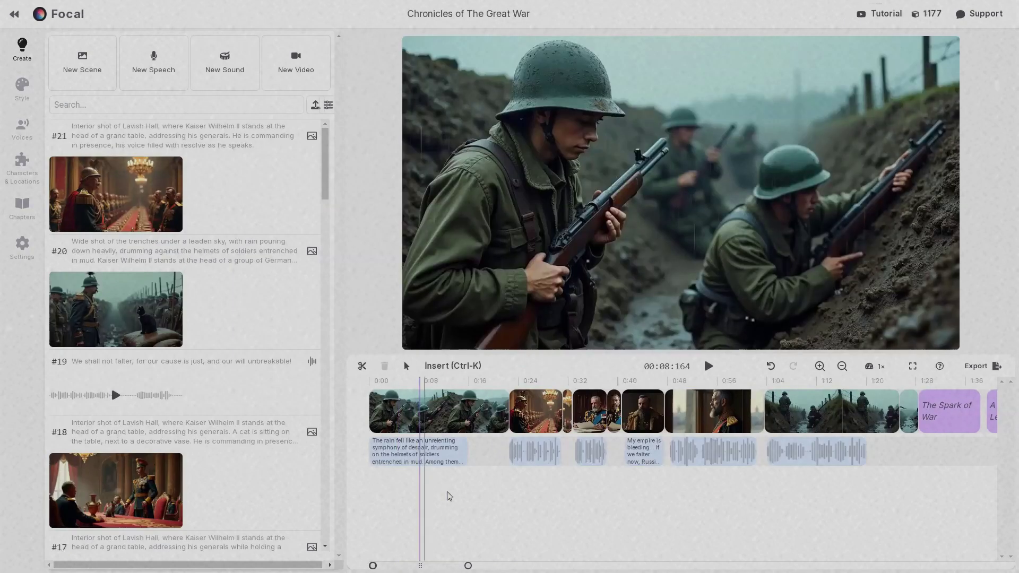
Step: Preview the generated chapter's scenes at several points along the timeline, then return to the opening trench scene
click(587, 494)
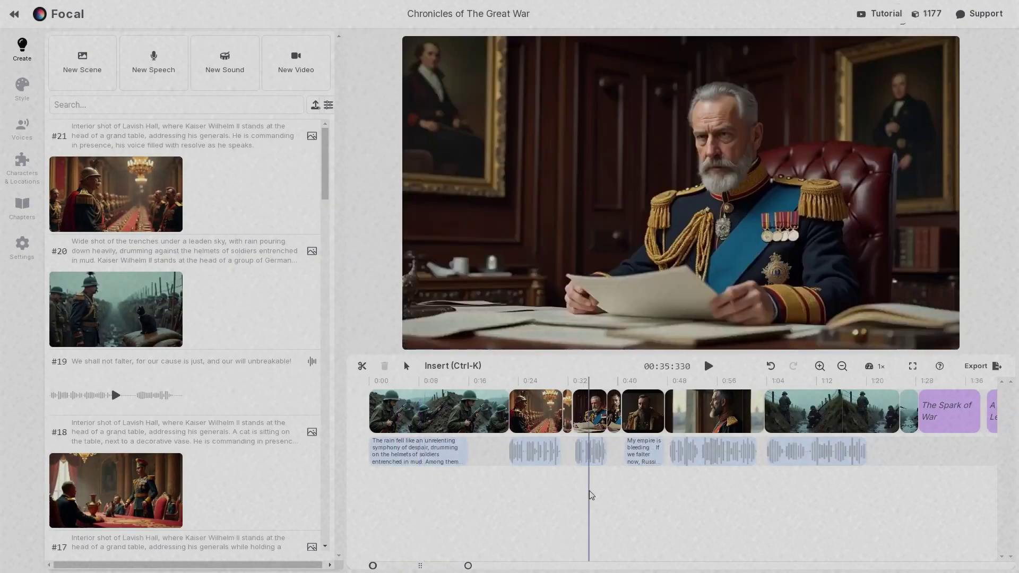
click(712, 493)
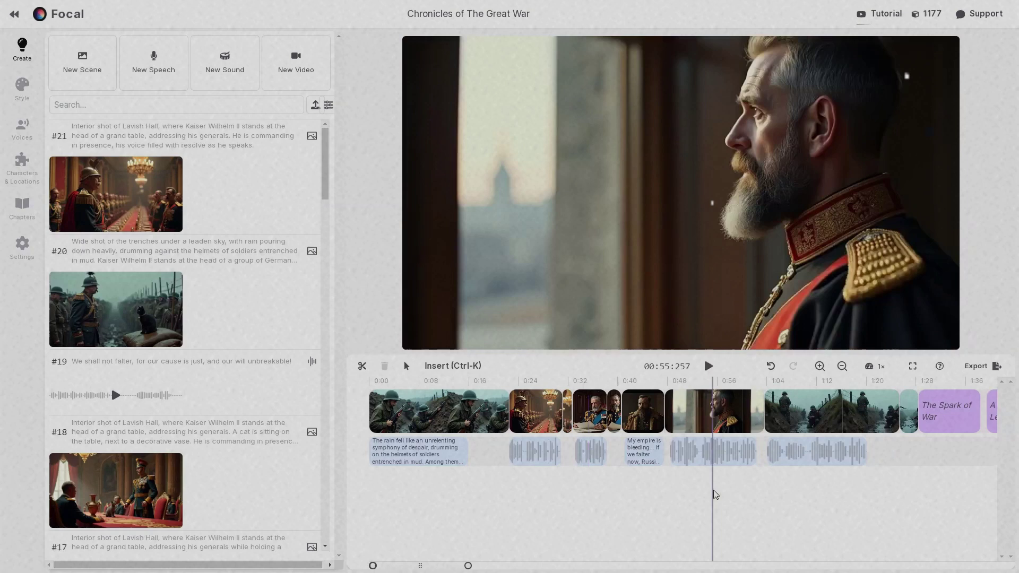
click(838, 494)
click(426, 484)
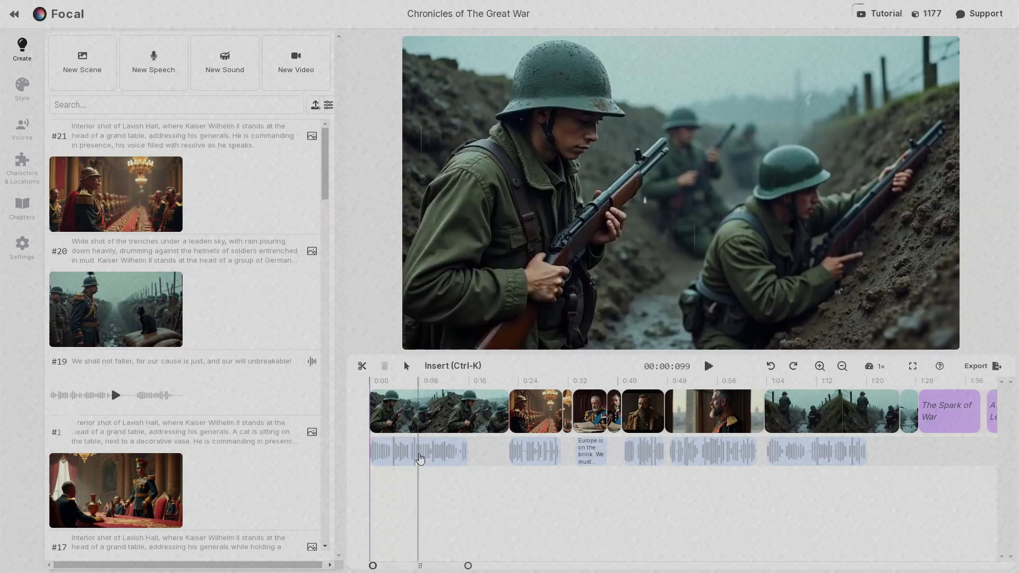
Step: Open the narrator's opening speech clip for editing and check its text and available voices without choosing a different voice
click(419, 453)
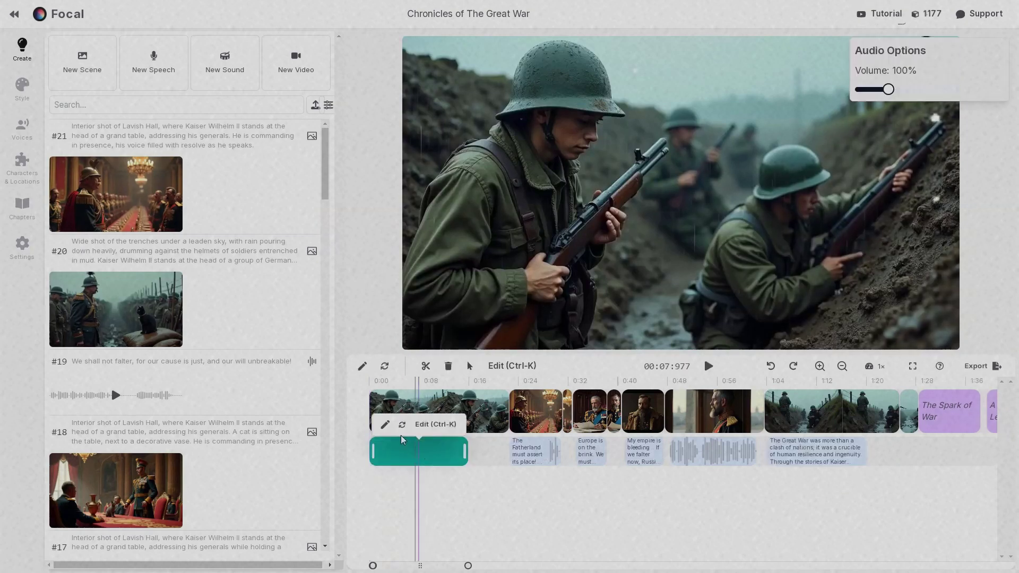
click(384, 423)
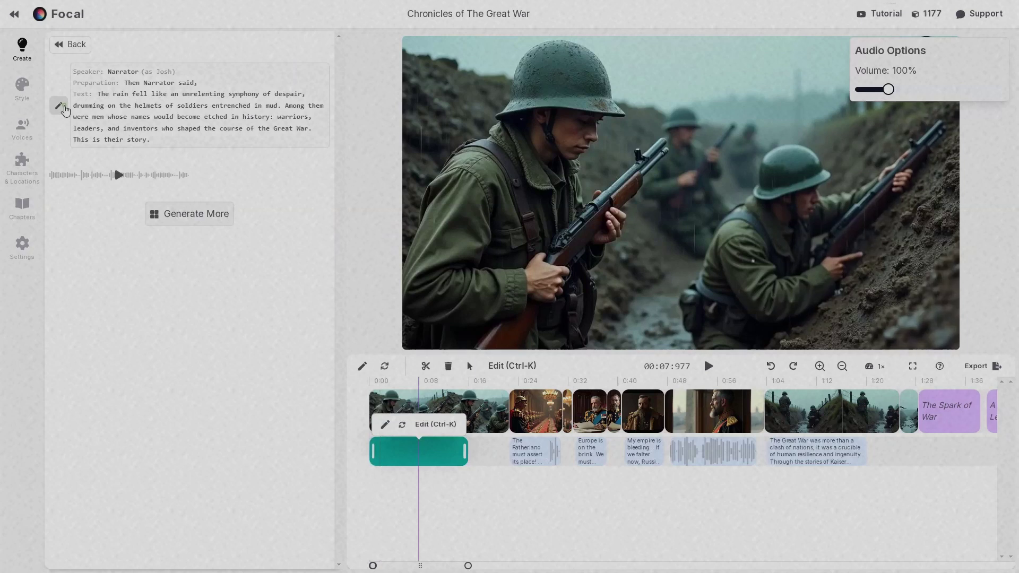
click(59, 106)
mouse_move(64, 91)
mouse_down()
mouse_move(159, 126)
mouse_move(132, 133)
mouse_up()
click(129, 155)
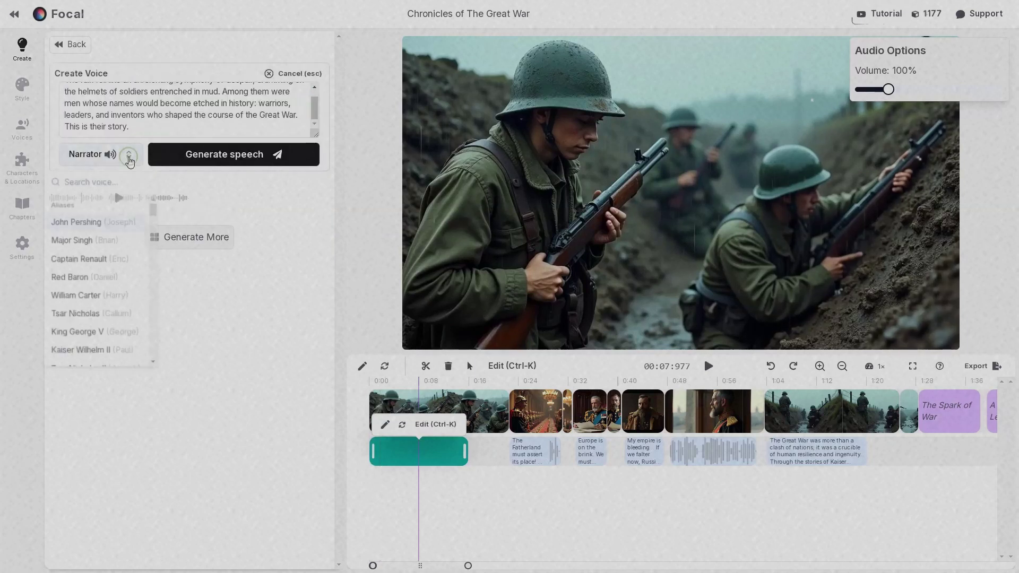
click(128, 156)
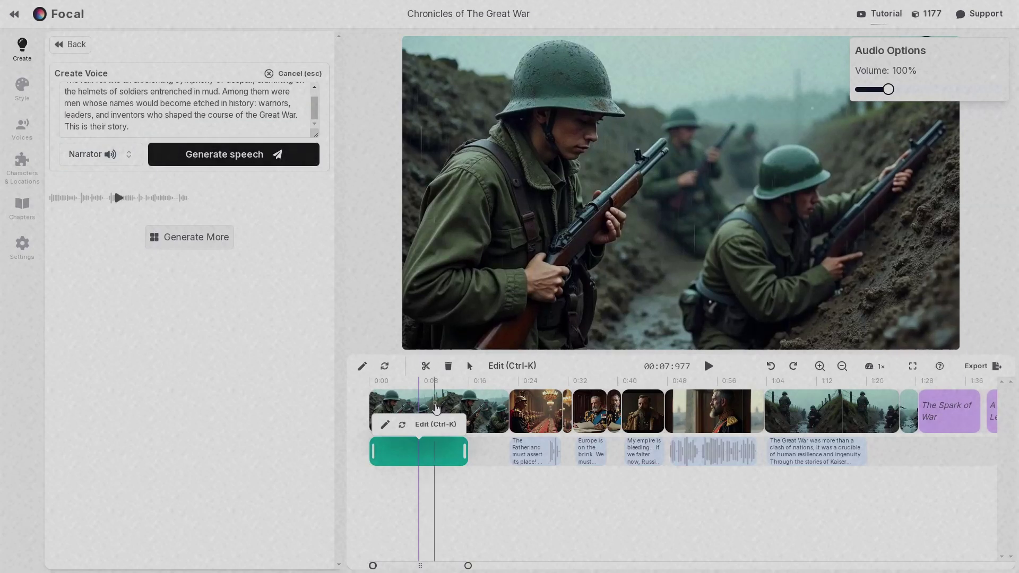
Step: Open the first trench scene's image for editing and check its prompt, characters, location and image model options
click(435, 407)
click(398, 378)
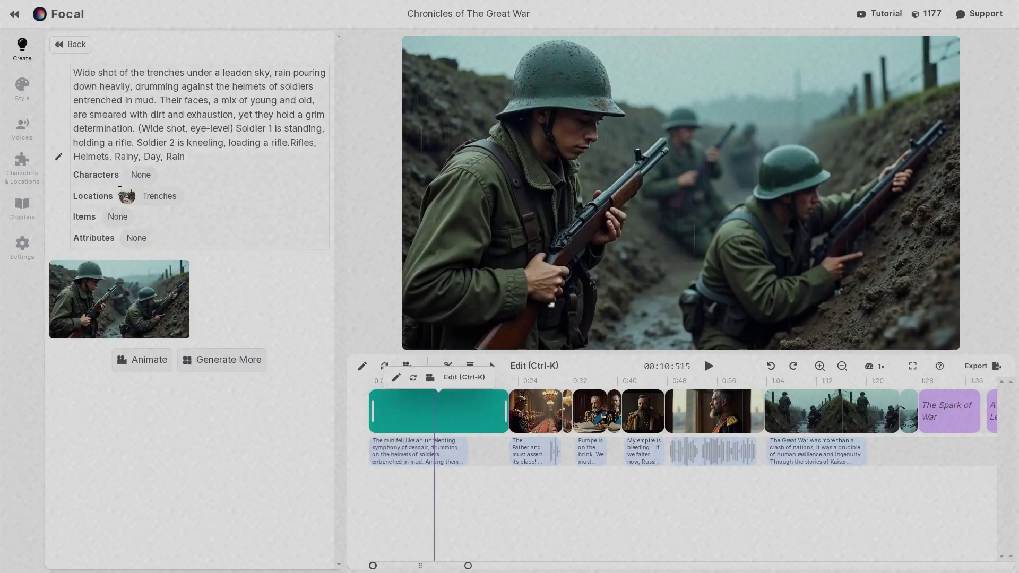
click(58, 156)
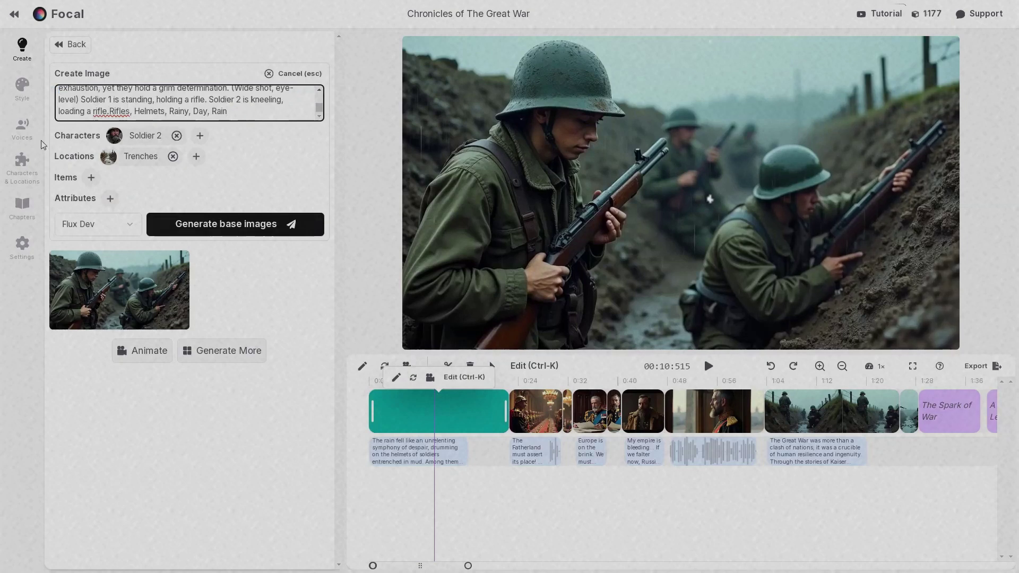
click(130, 226)
click(130, 226)
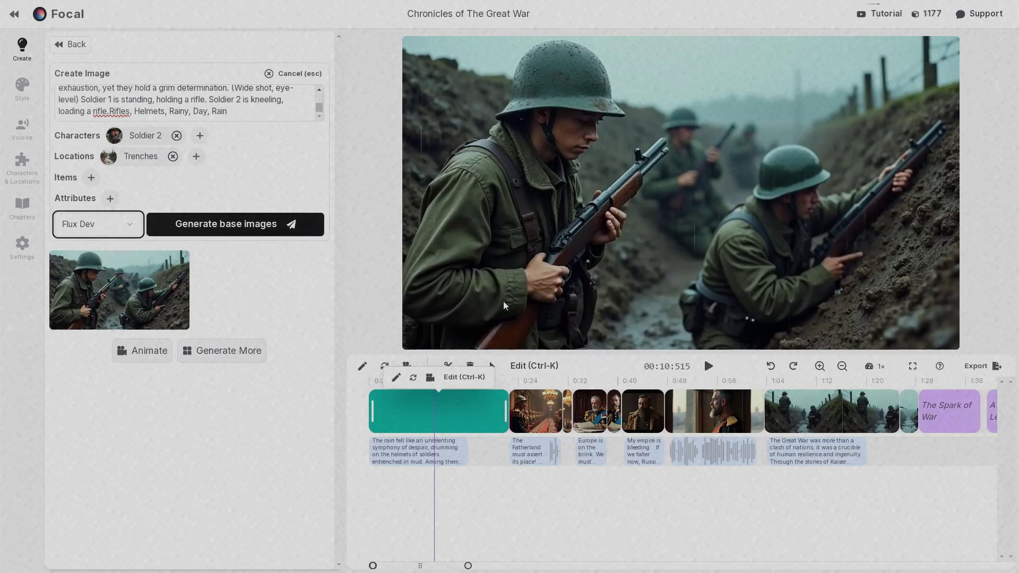
Step: Play part of the opening trench scene, stop playback and preview the following scenes up to King George V's study
click(709, 367)
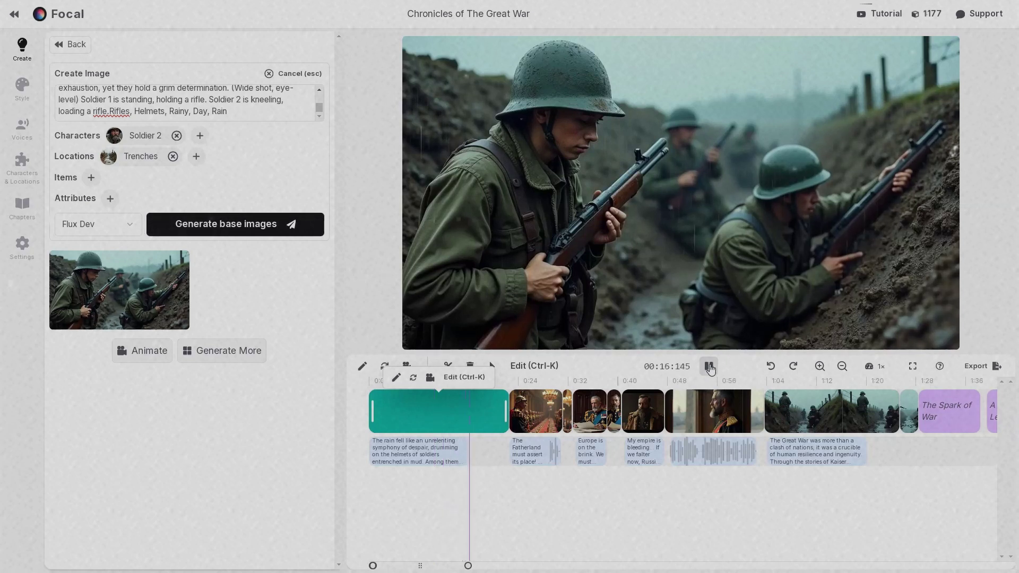
click(710, 367)
drag(539, 485, 601, 488)
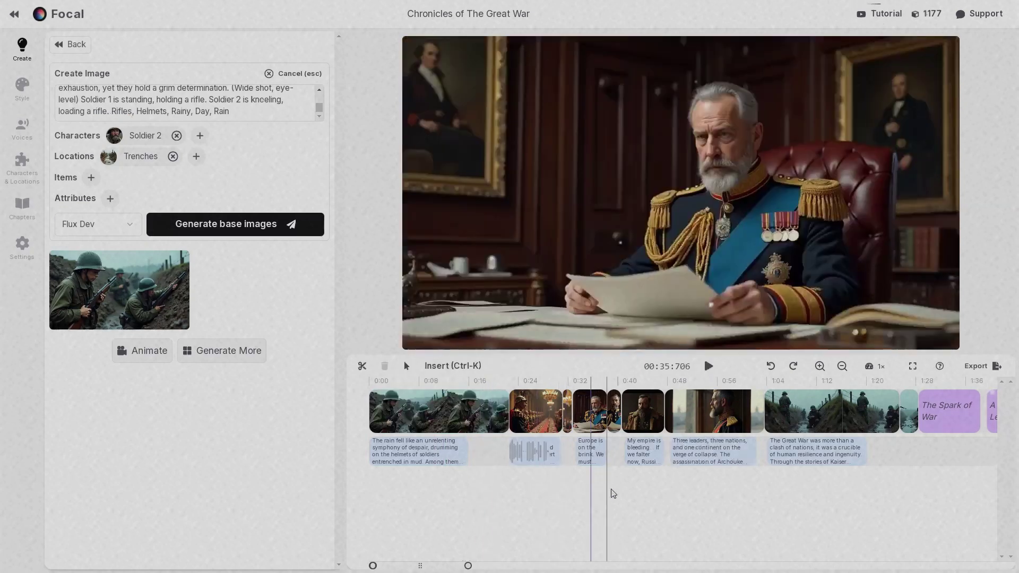
Step: Insert at 00:00:38 a generated "Image of the next scene but with a pistol in his right hand pointed towards the camera", accept it and play it
click(616, 499)
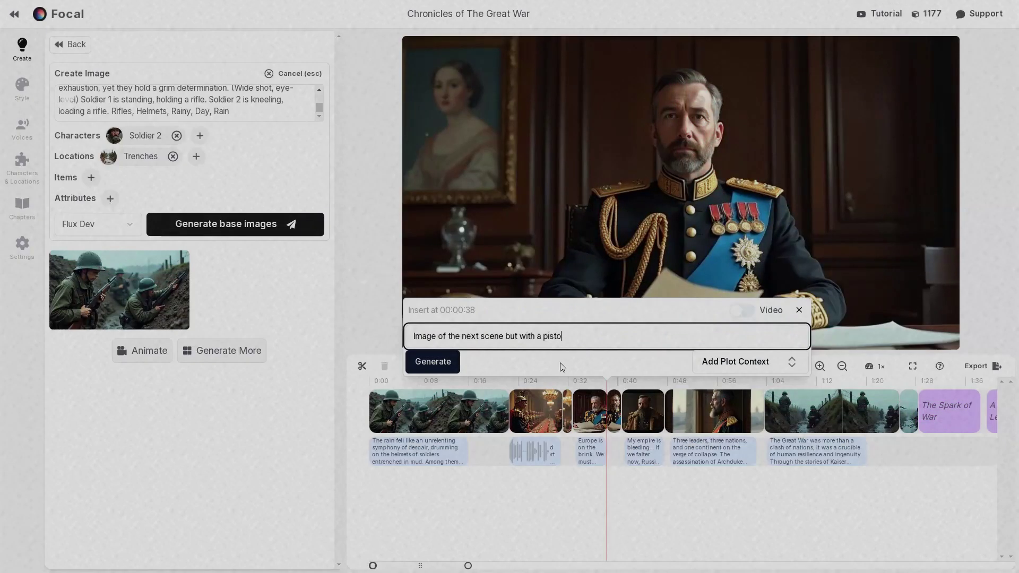
text(l in his right hand )
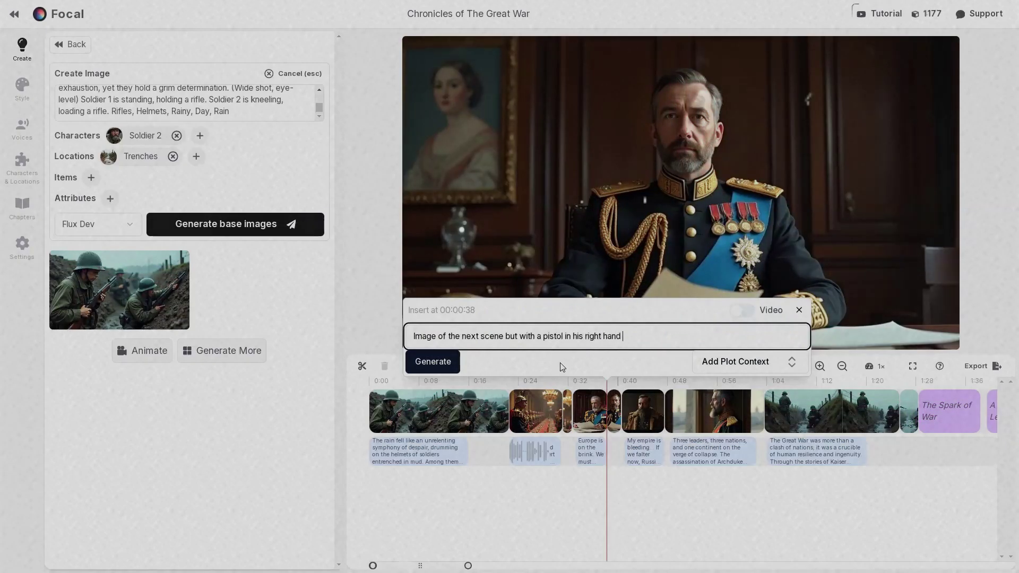
text(pointed towards the camera)
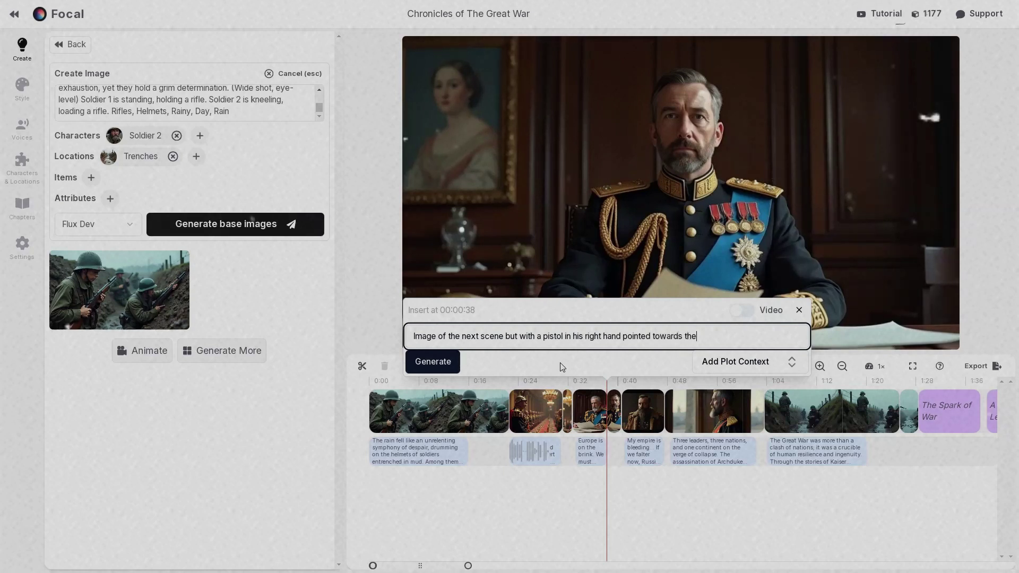
click(432, 366)
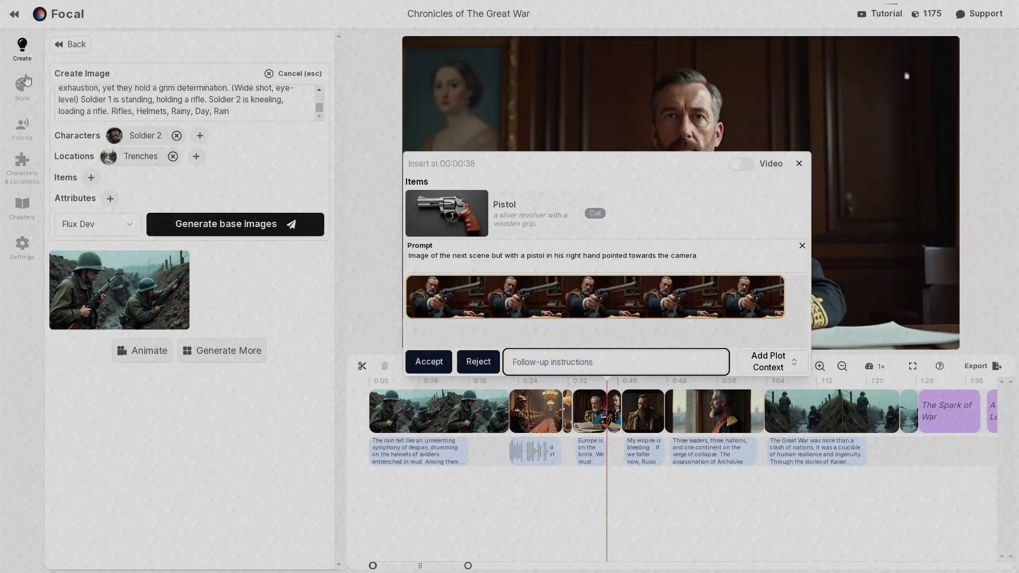
click(63, 45)
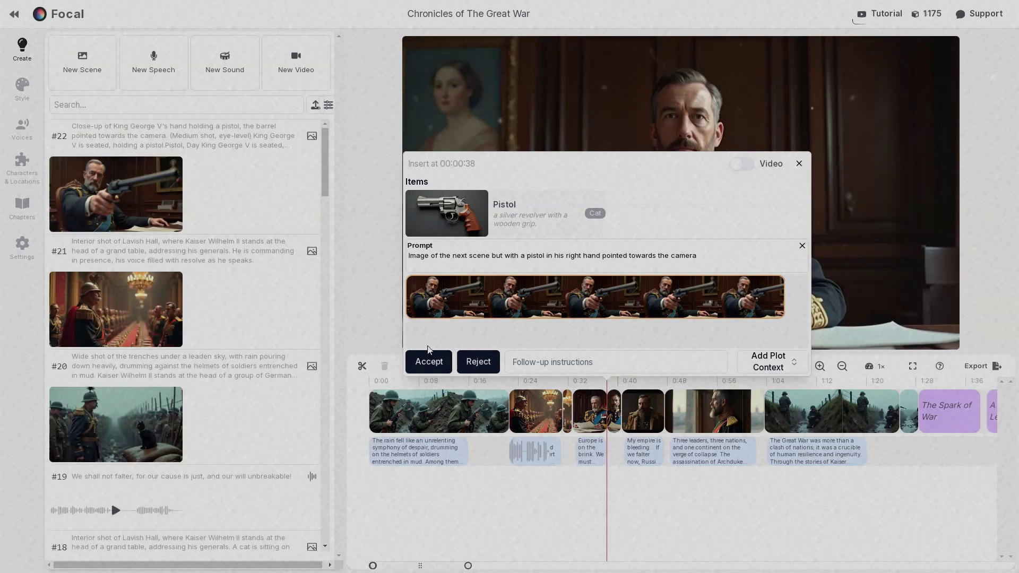
click(433, 365)
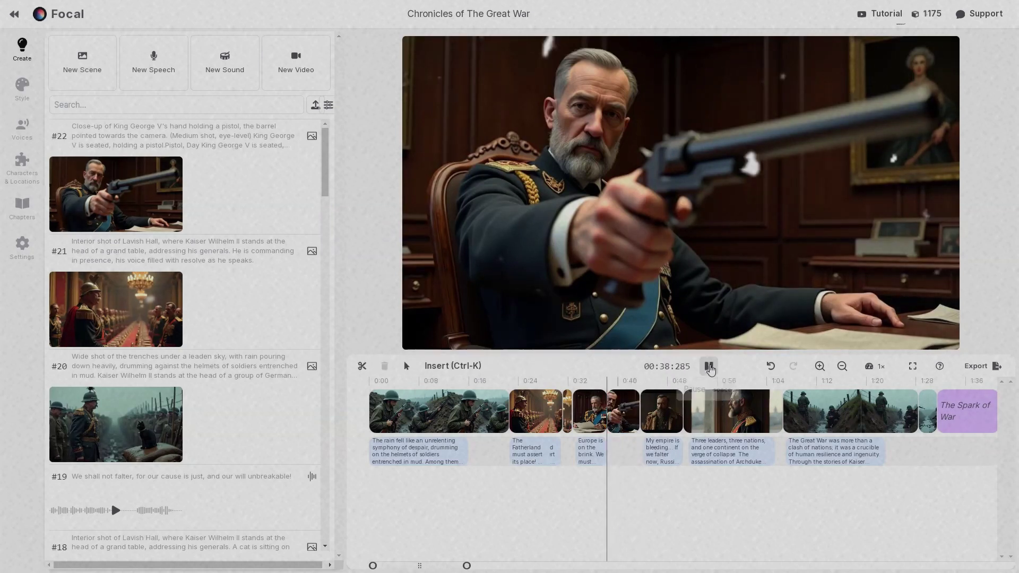
click(709, 366)
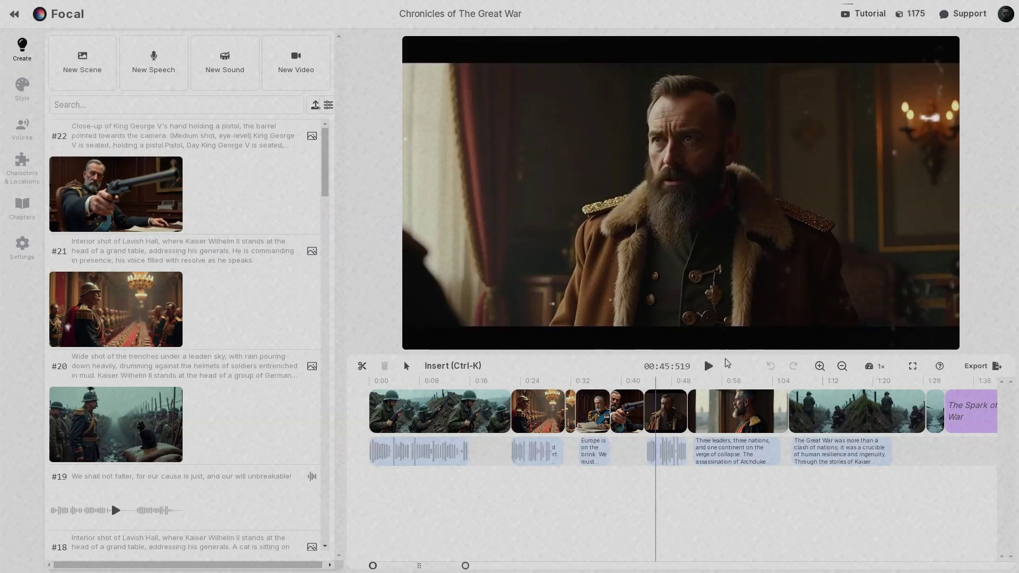
Step: Review the story's characters, from Tsar Nicholas II to General 2, and its locations
click(20, 167)
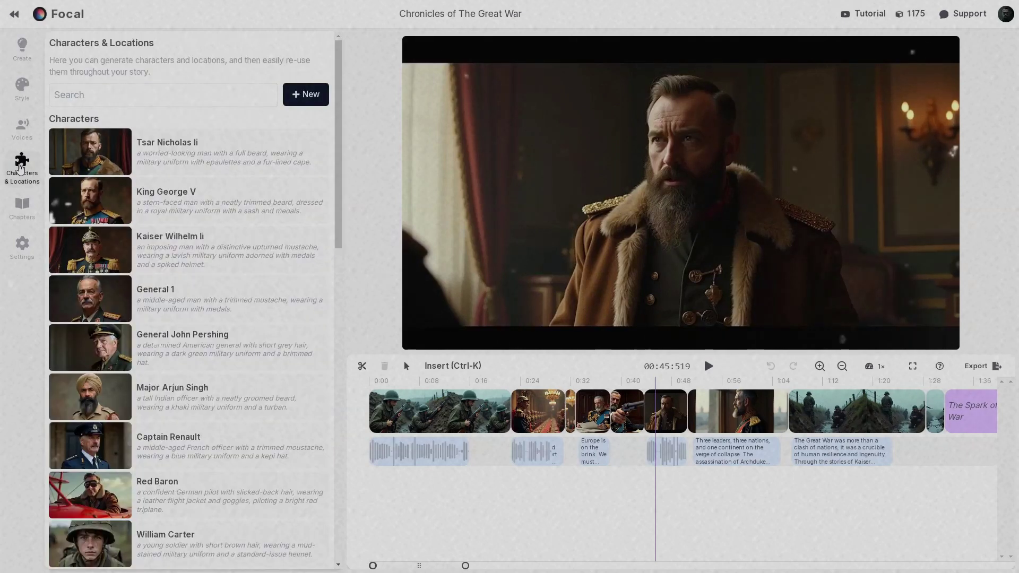
scroll(108, 245, down, 4)
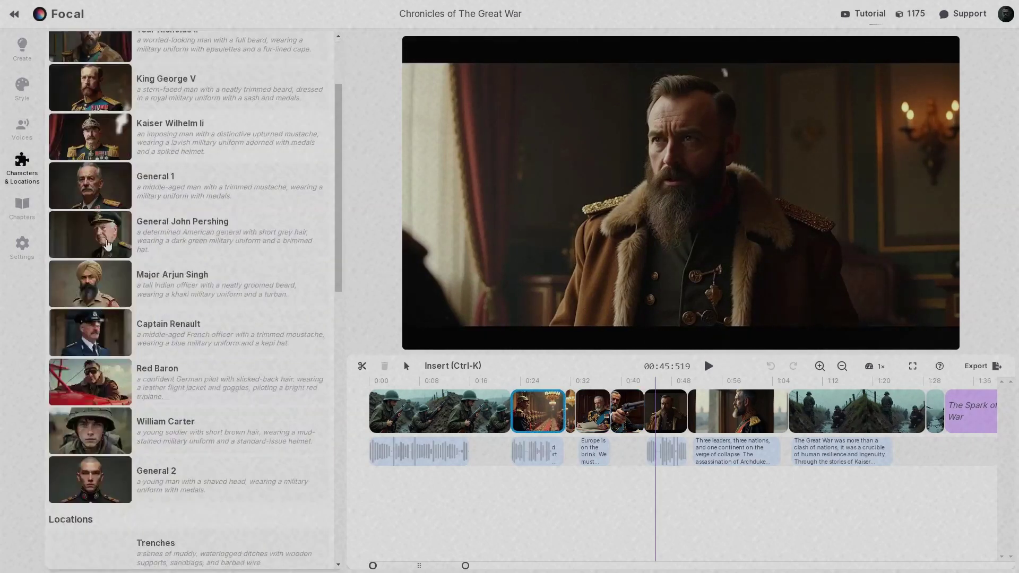
scroll(107, 244, down, 5)
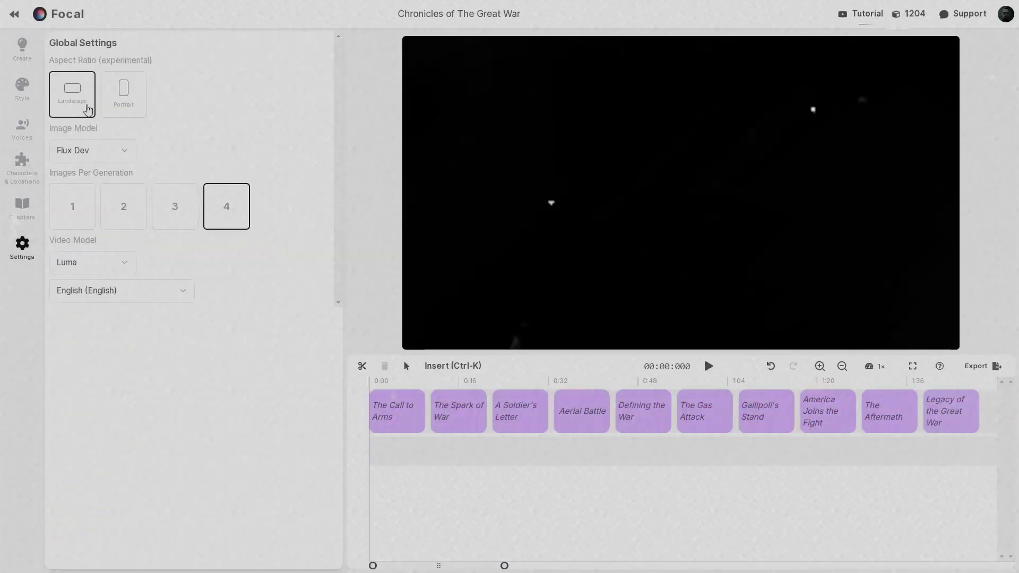
Step: Try the portrait aspect ratio for the project, restore landscape and open the image model choices
click(119, 114)
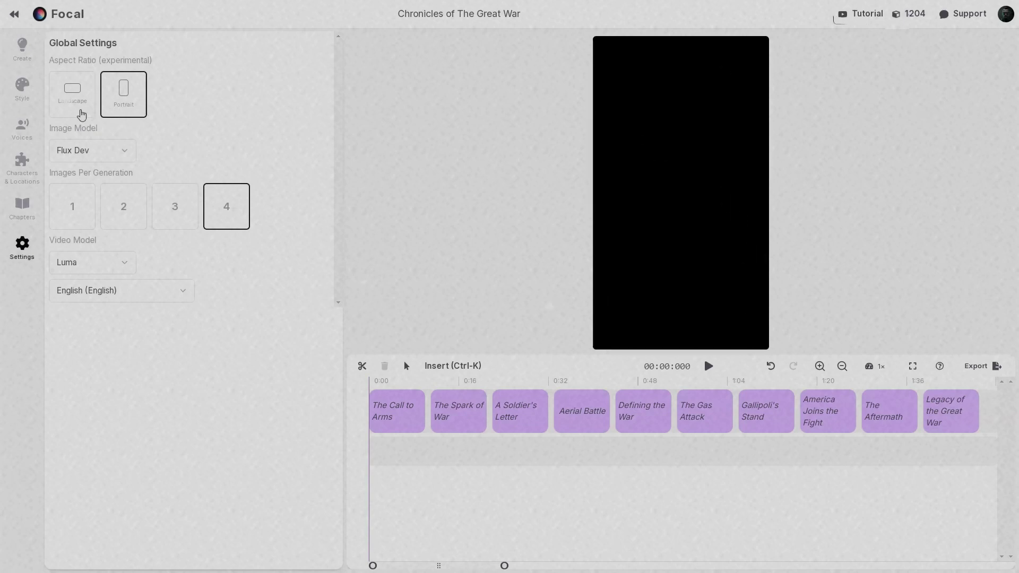
click(81, 115)
click(127, 154)
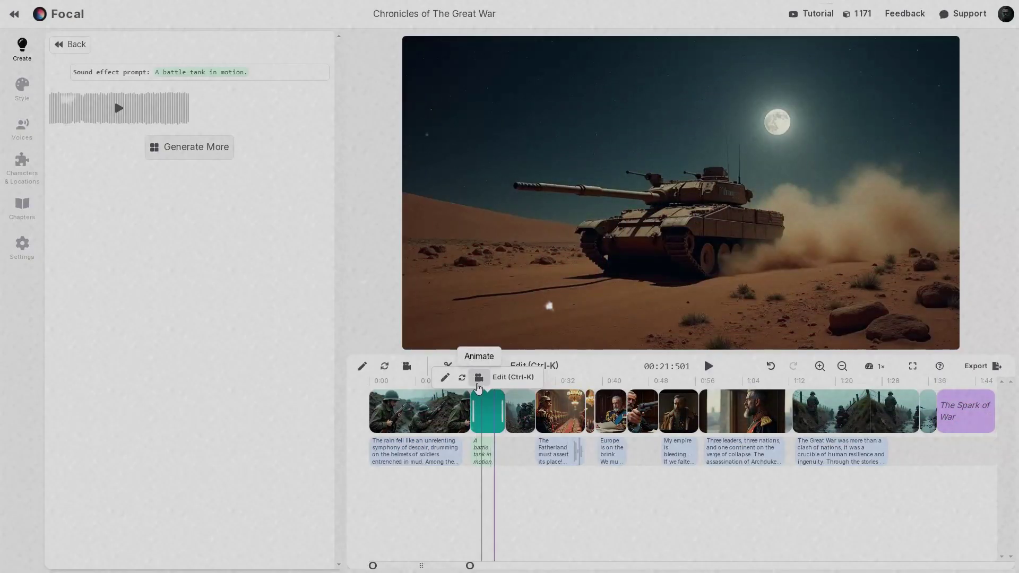
Step: Animate the desert tank scene with "A tank moves forward, kicking up sand and dust." and play the result from 00:17
click(479, 378)
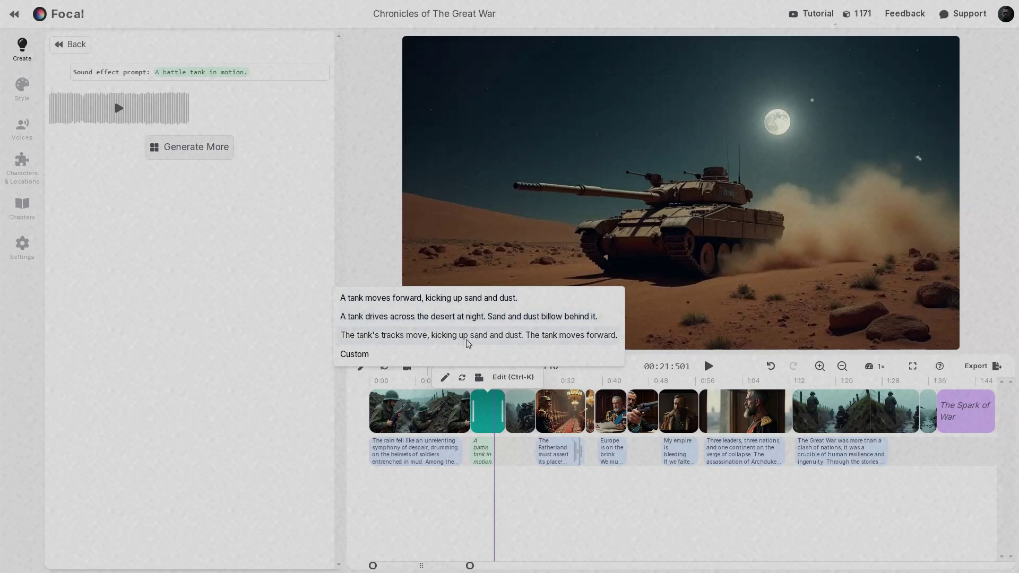
click(574, 340)
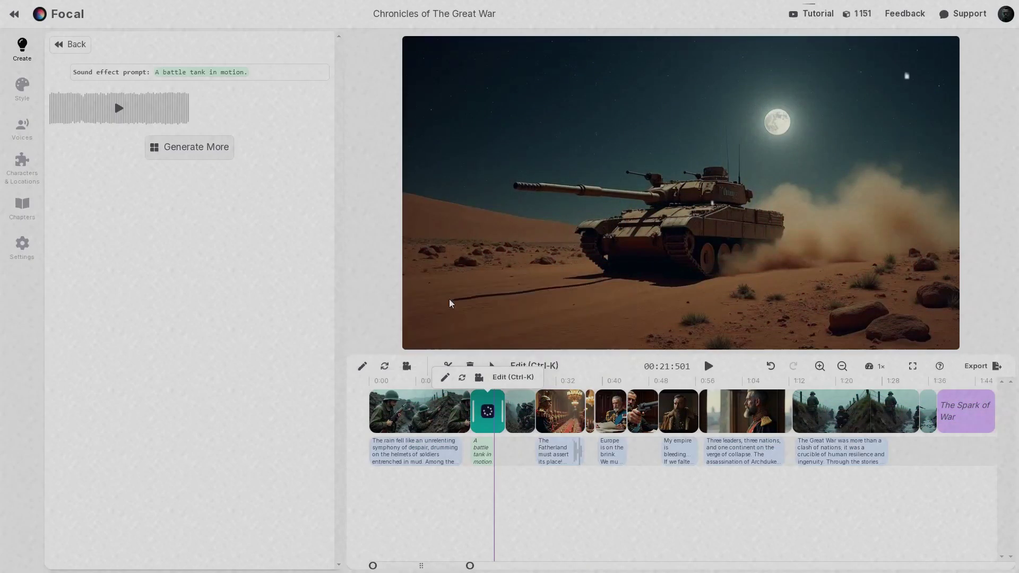
click(494, 489)
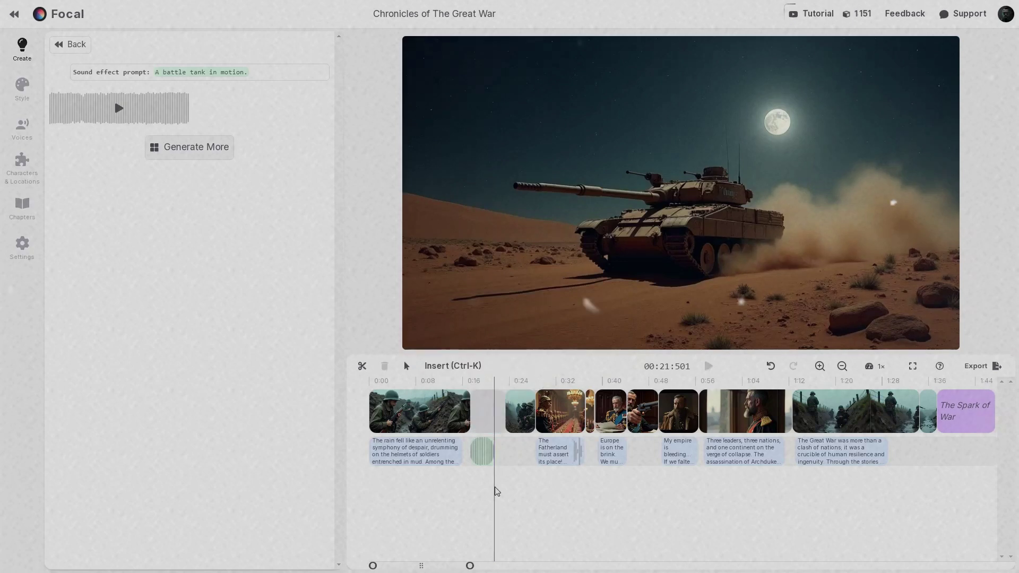
click(471, 487)
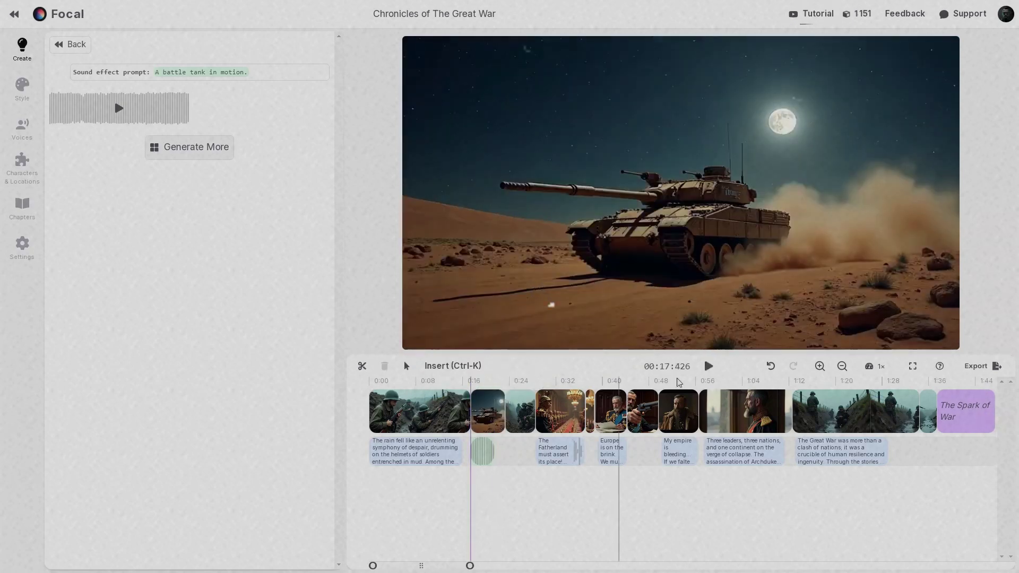
click(707, 367)
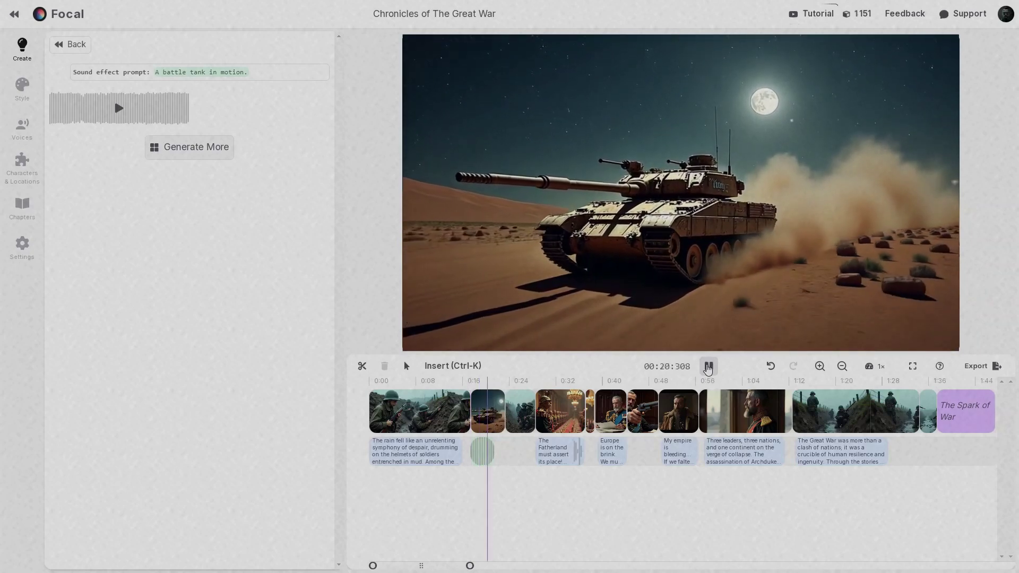
click(708, 367)
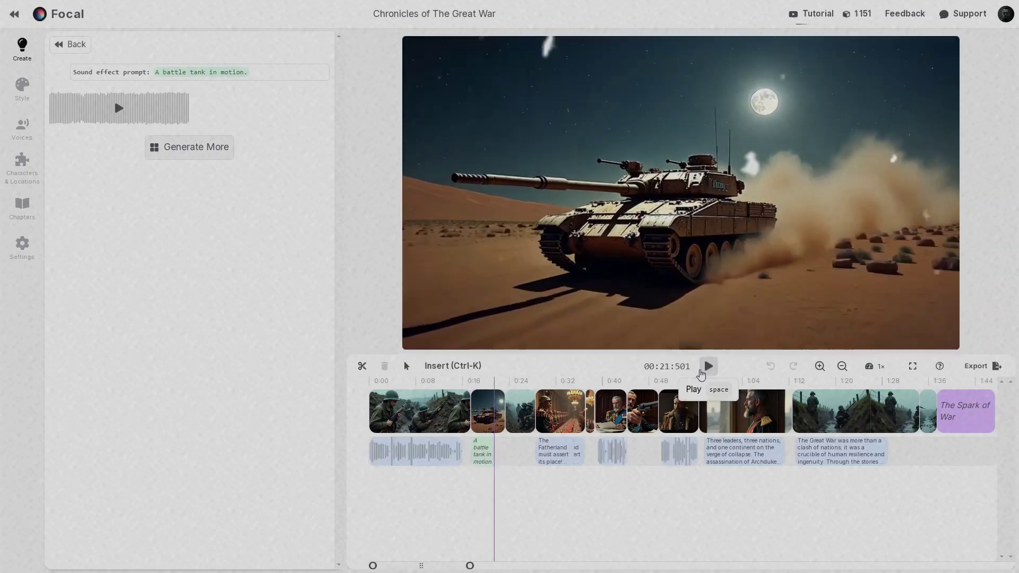
Step: Open the custom animation prompt for the scene with the pistol and check the option for creating a new video without generating one
click(644, 408)
click(635, 377)
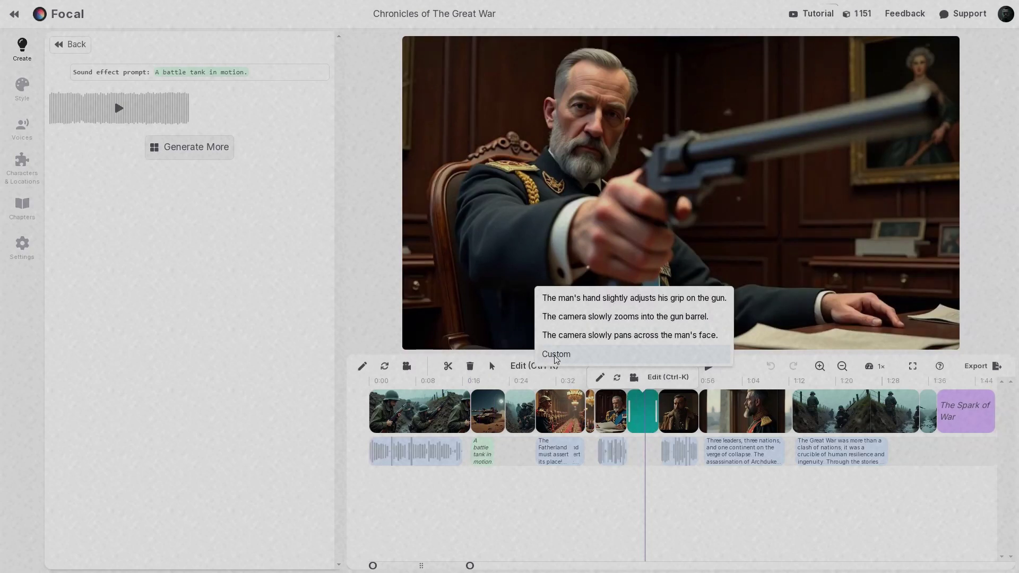
click(556, 354)
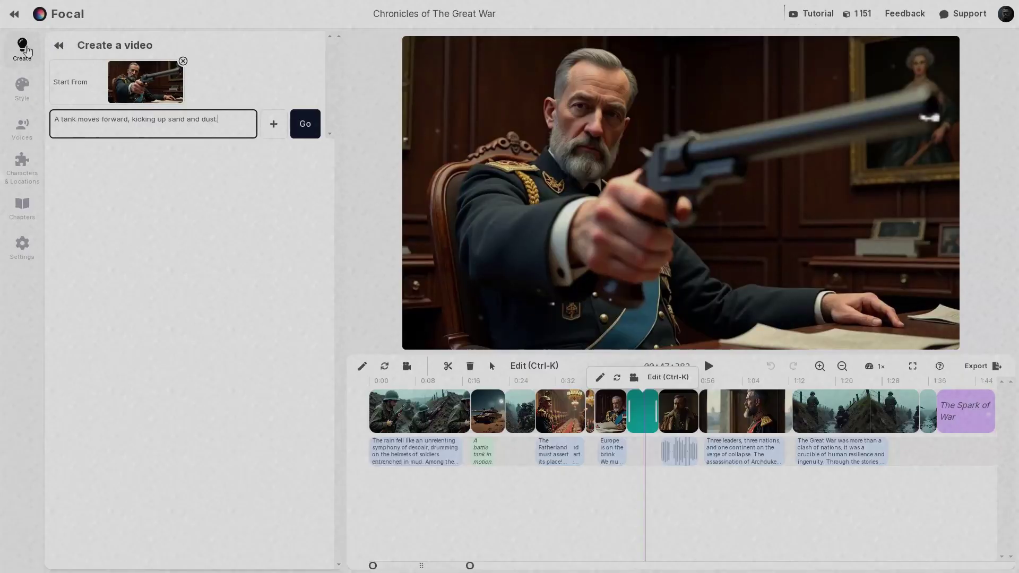
click(33, 50)
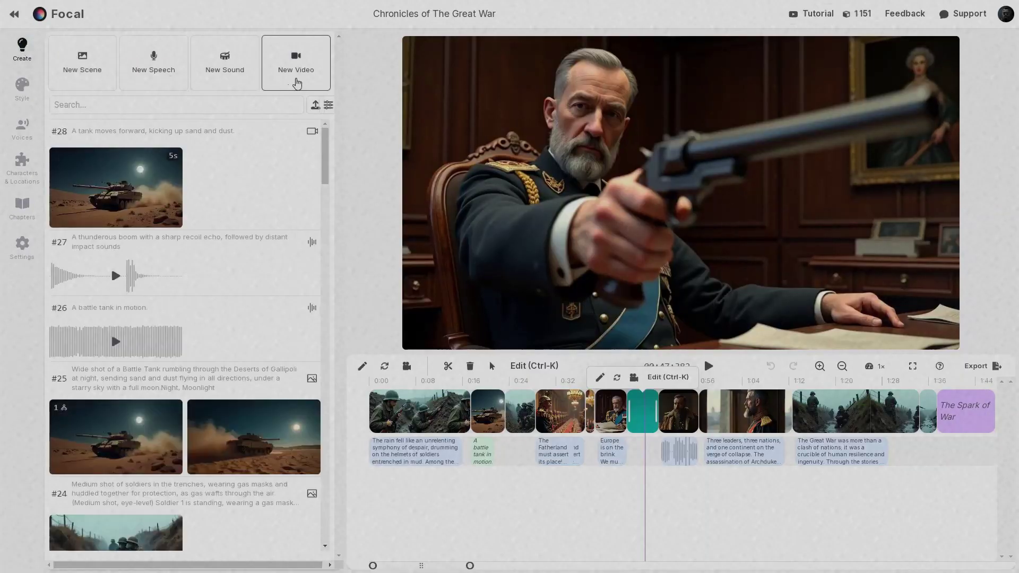
click(292, 80)
click(273, 73)
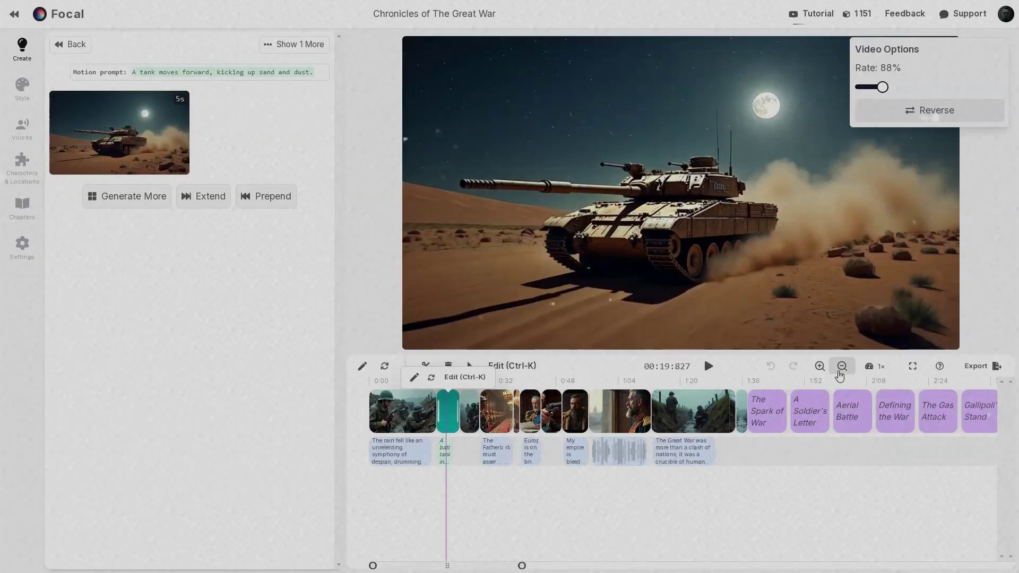
Step: Generate the "Aerial Battle" chapter with the instruction "Please adapt this chapter as-is." and accept the generated scenes and speech
click(690, 411)
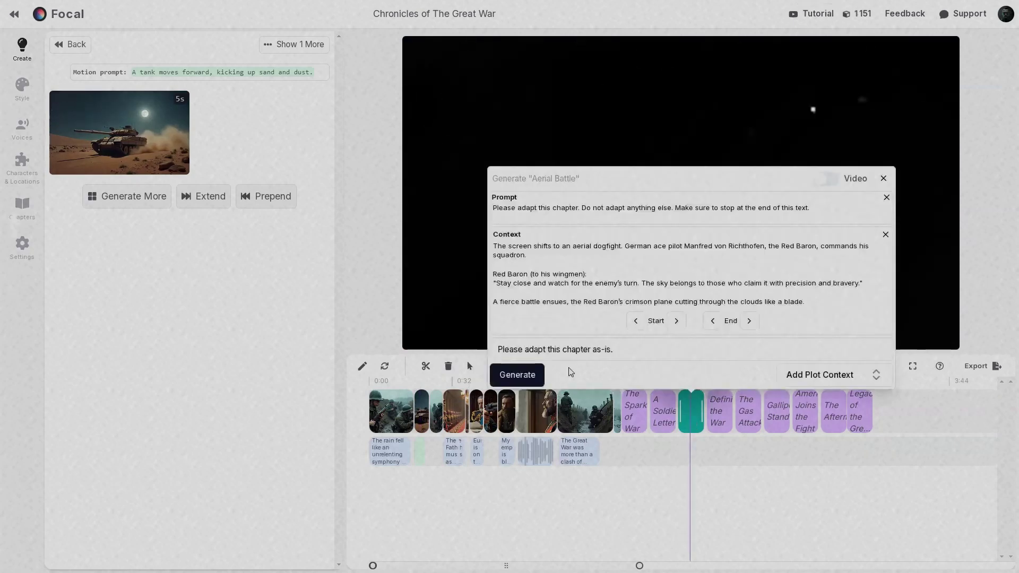
click(515, 375)
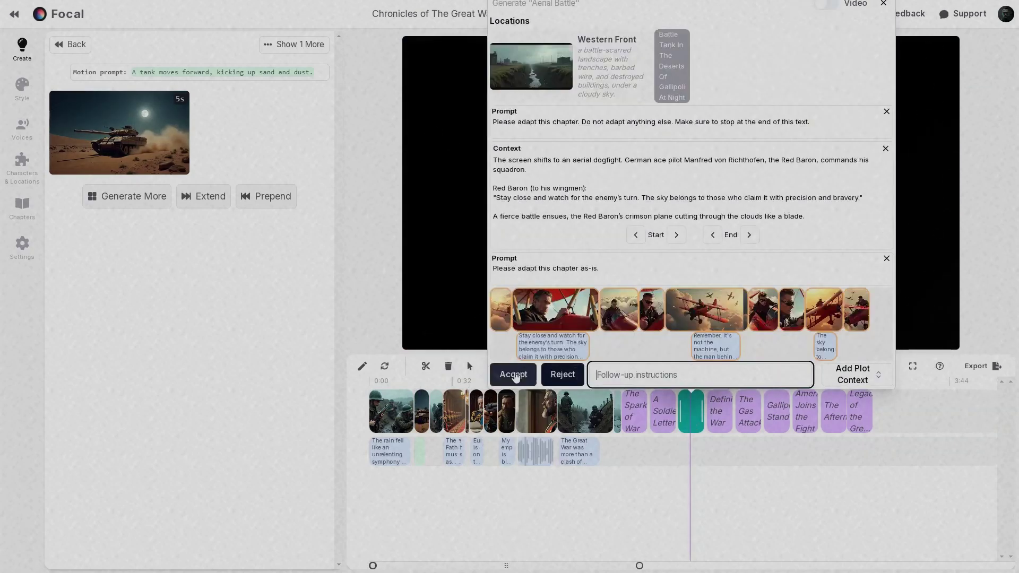
click(514, 375)
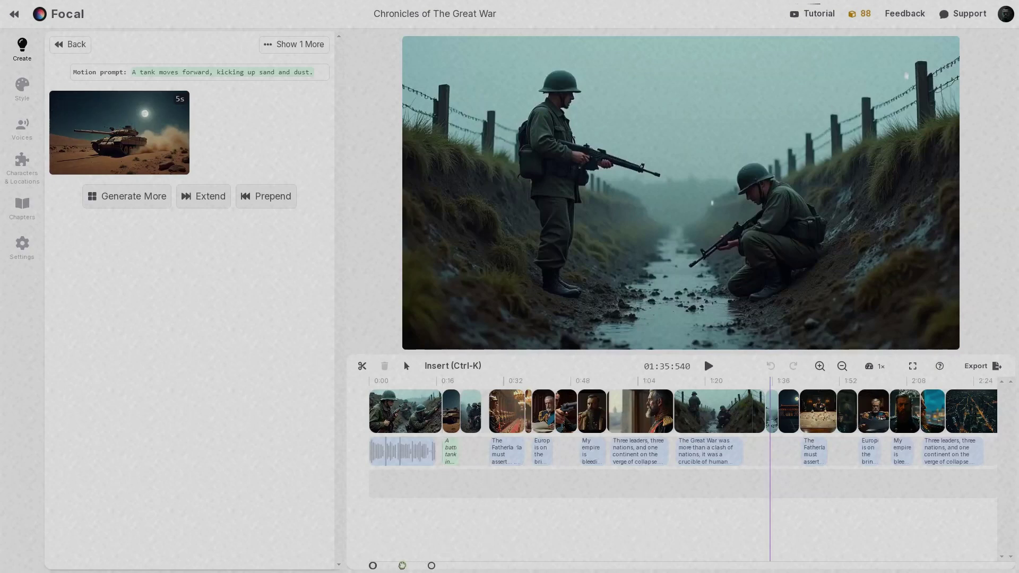
Step: Preview the completed documentary from 04:45 through the trench scenes to the charging soldiers at about 05:17, and exit full screen
drag(400, 565, 542, 566)
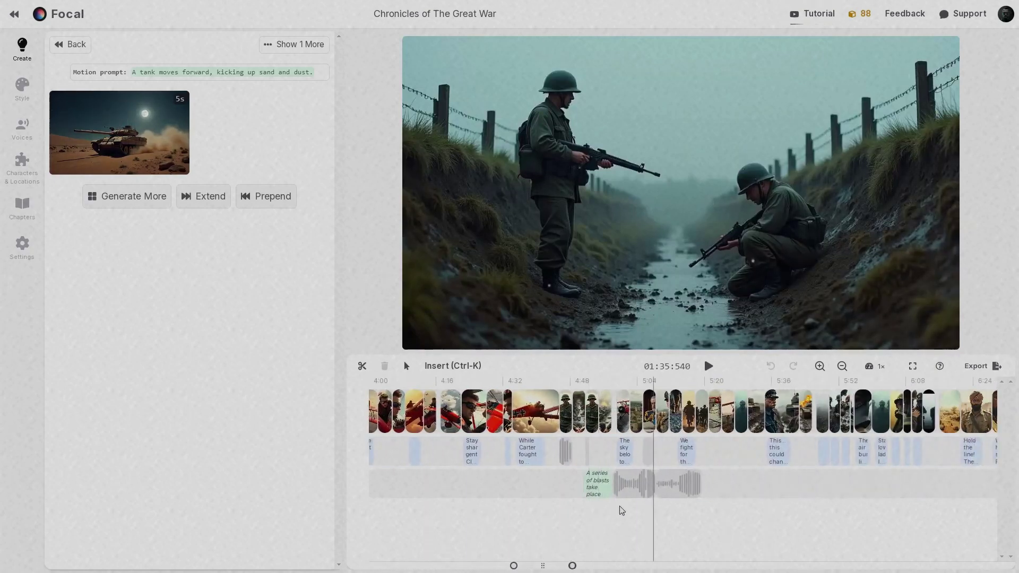
drag(477, 504, 559, 504)
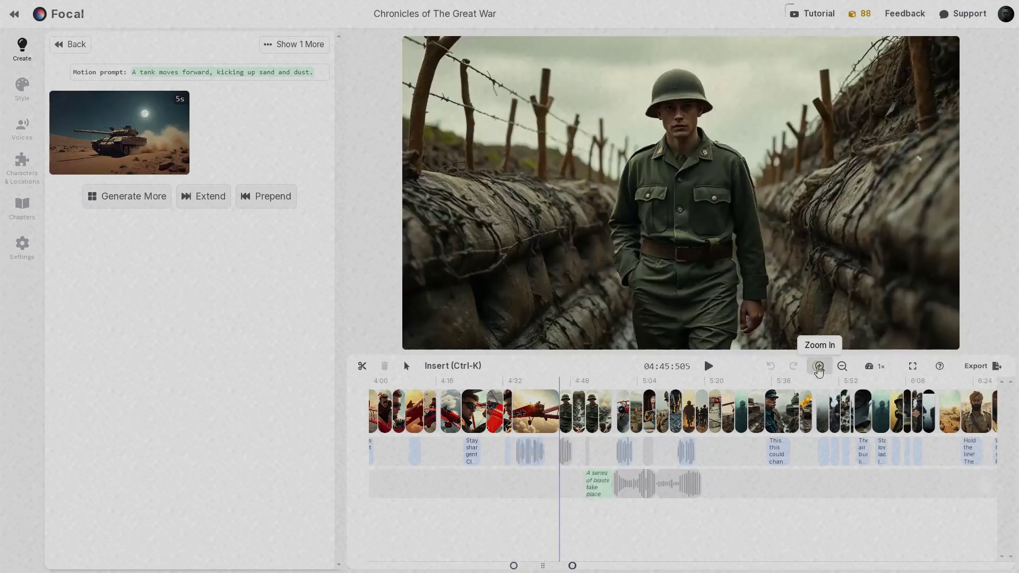
click(819, 368)
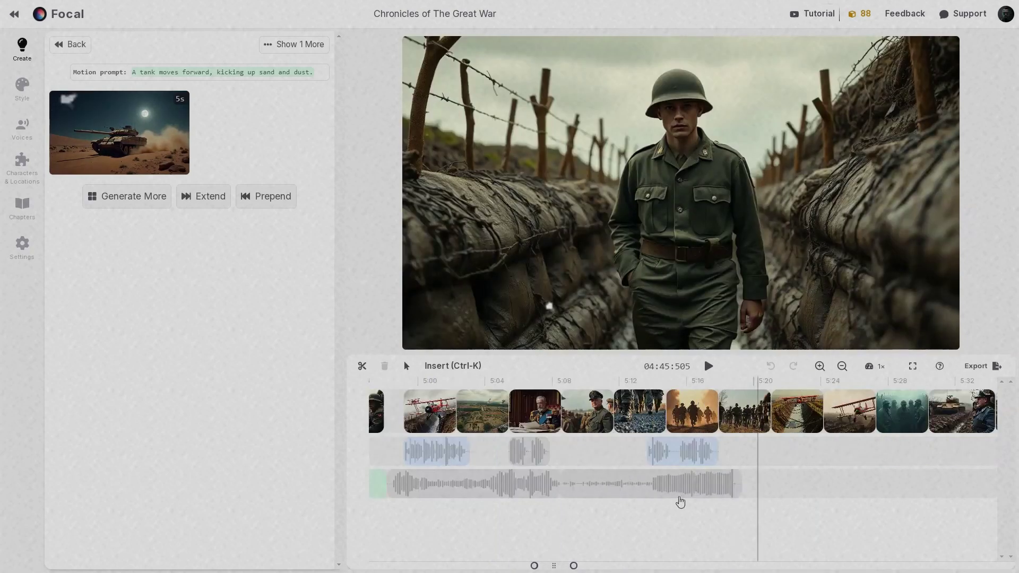
click(708, 366)
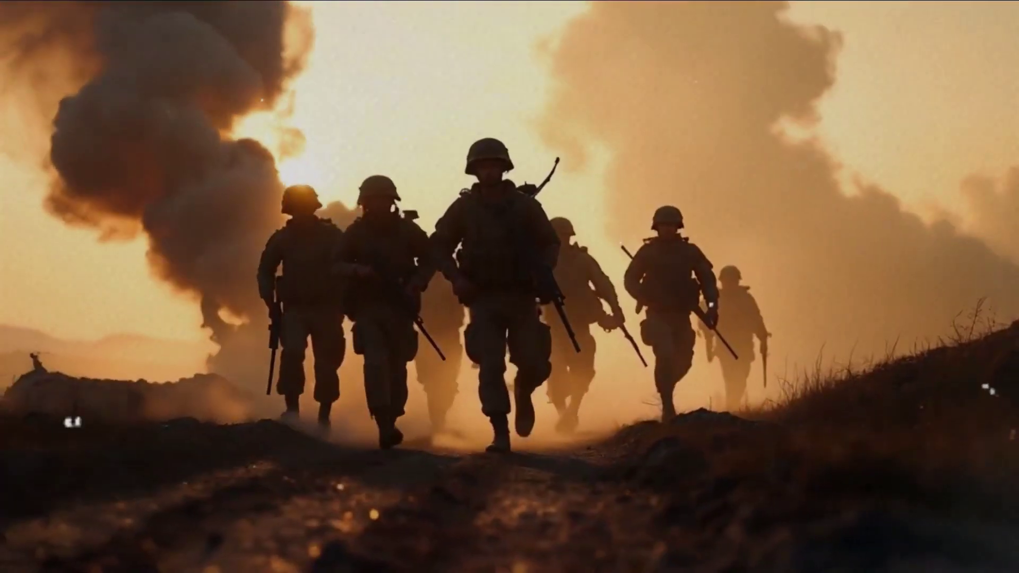
key(Escape)
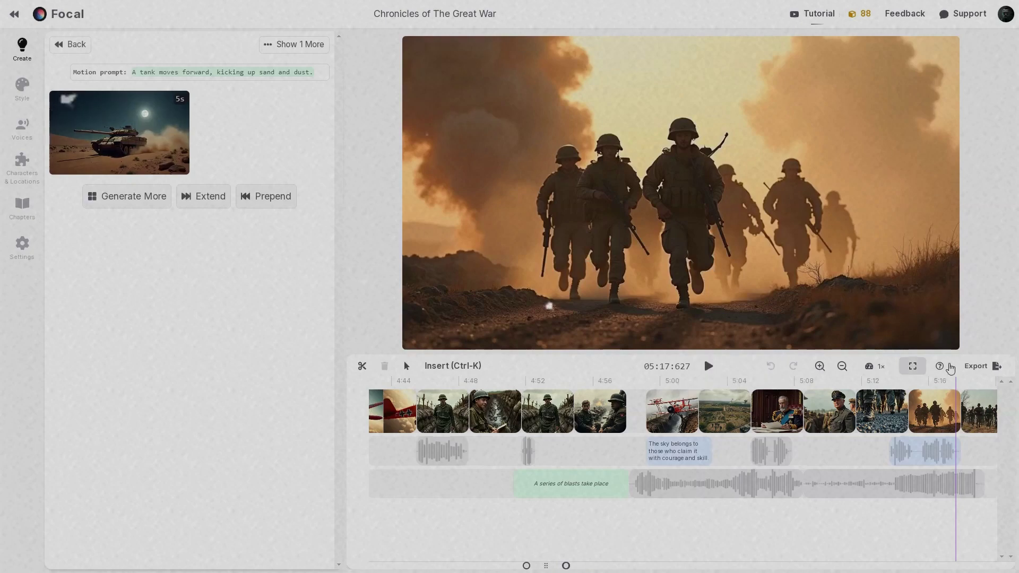
Step: Export and publish the video under the title "Chronicles of The Great War" without subtitles
click(974, 367)
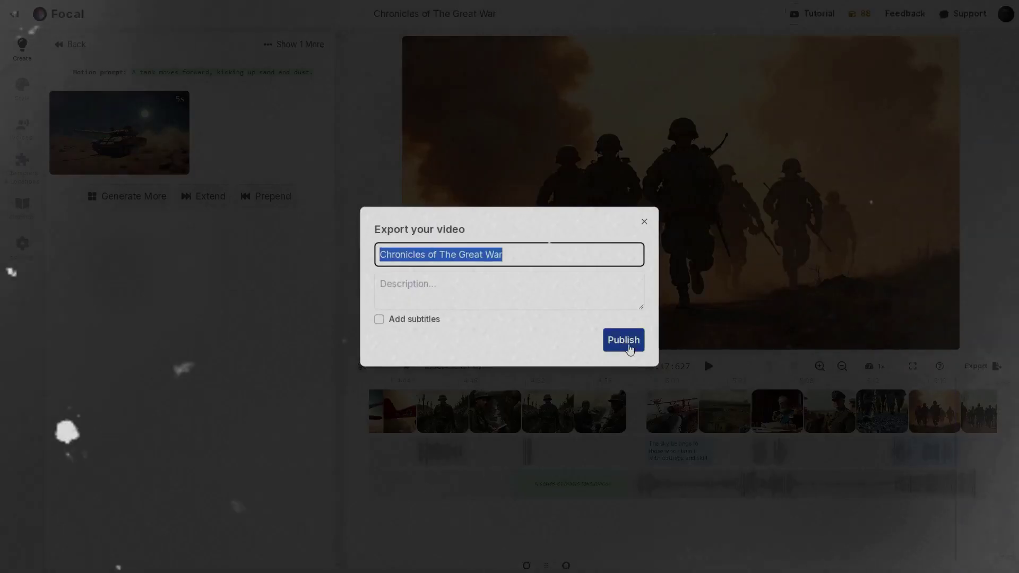
click(627, 344)
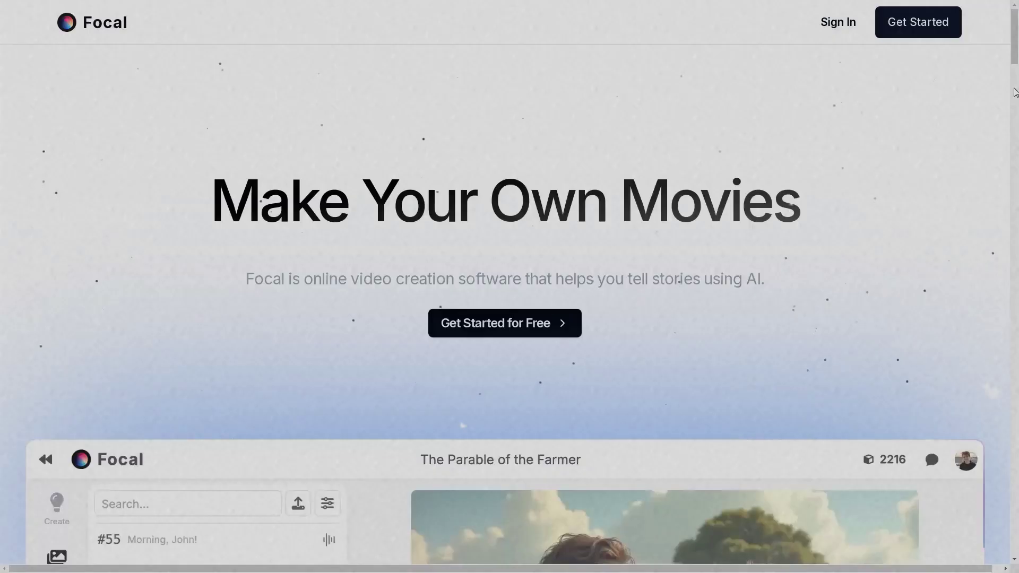
scroll(1014, 96, down, 6)
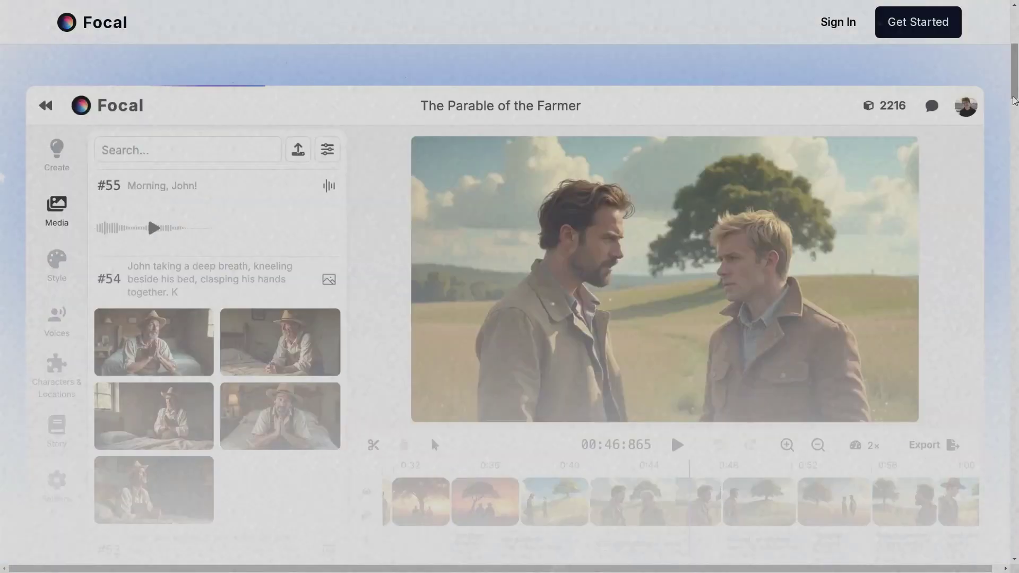